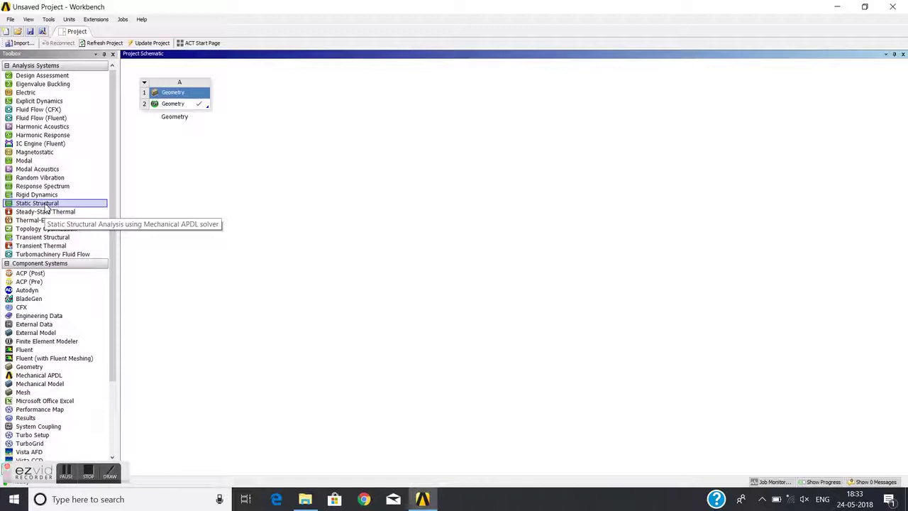
Add a Static Structural analysis system to the project schematic, keeping its default name
{"action": "double_click", "coordinate": [46, 204]}
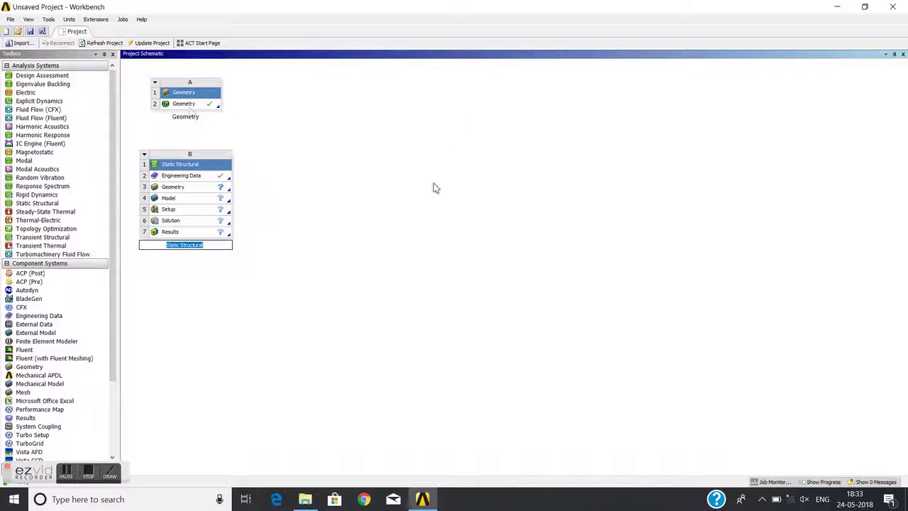
{"action": "left_click", "coordinate": [378, 201]}
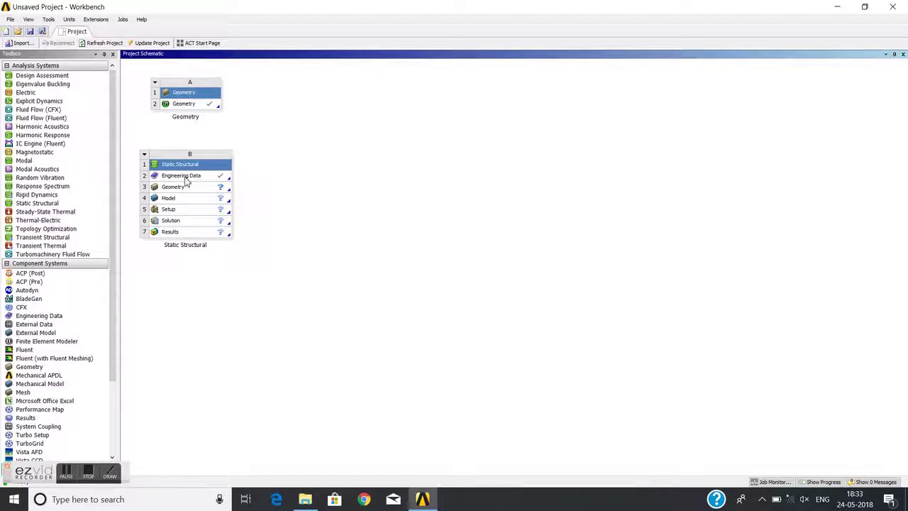
Review the Static Structural system's cells in order, from Engineering Data through Geometry, Model, Setup and Solution to Results
{"action": "left_click", "coordinate": [185, 179]}
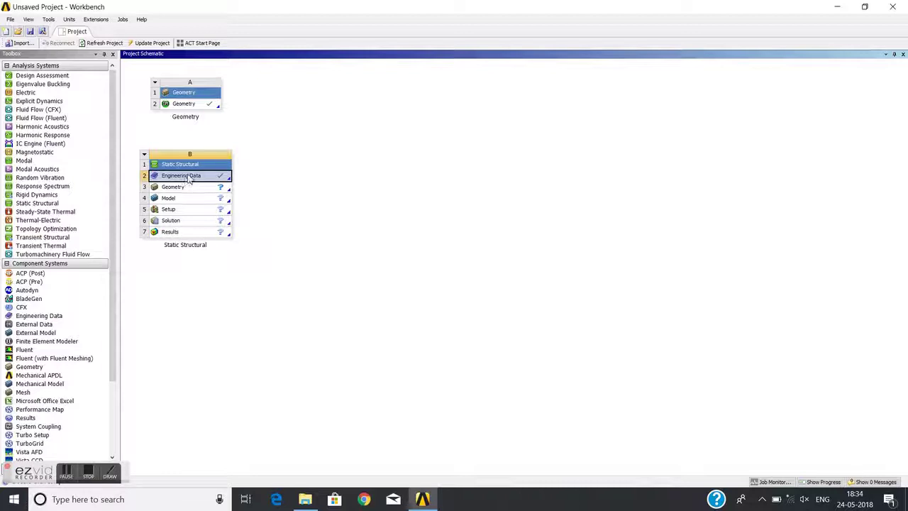
{"action": "left_click", "coordinate": [184, 188]}
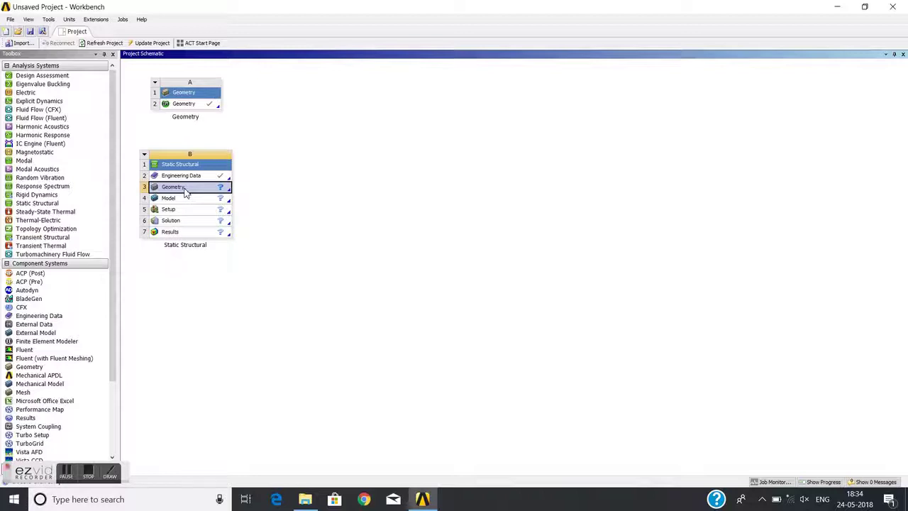
{"action": "left_click", "coordinate": [179, 203]}
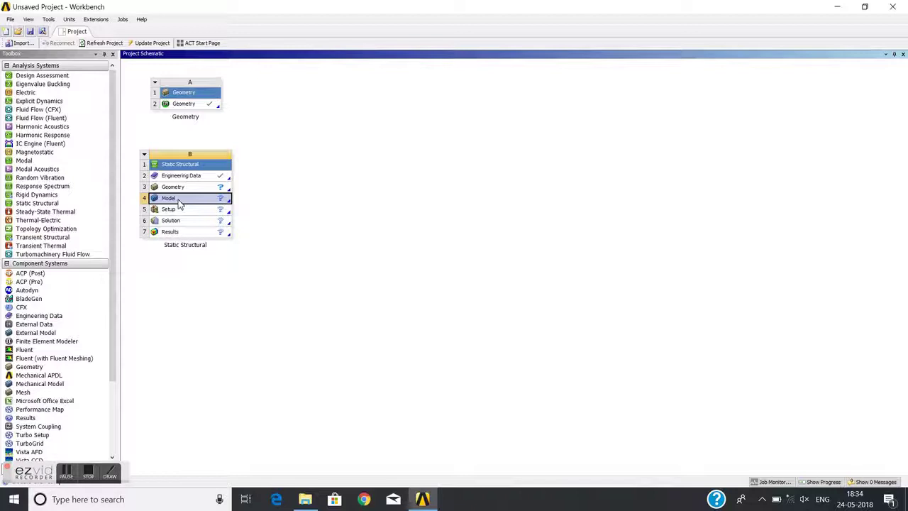
{"action": "left_click", "coordinate": [175, 210]}
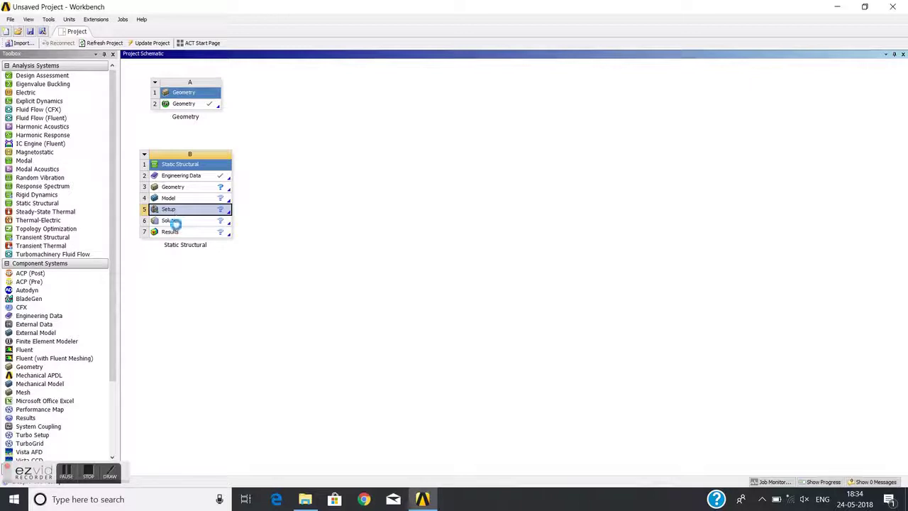
{"action": "left_click", "coordinate": [175, 222]}
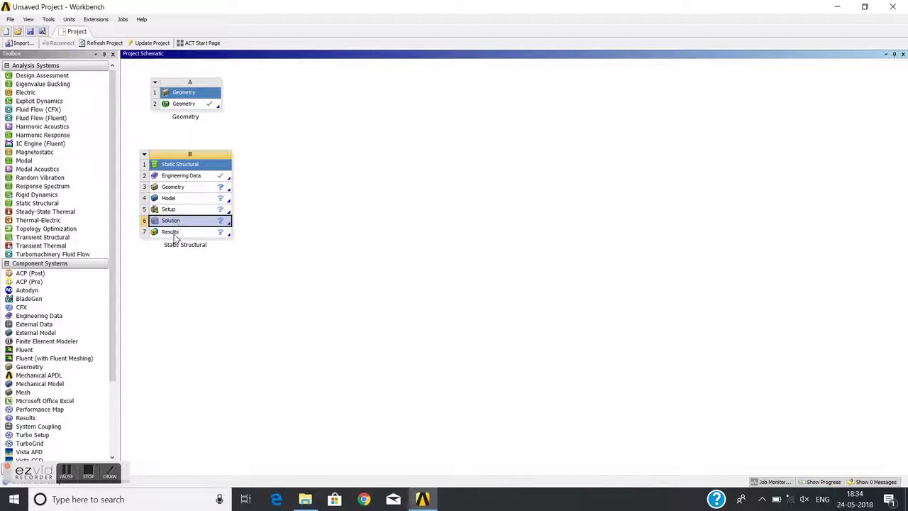
{"action": "left_click", "coordinate": [182, 235]}
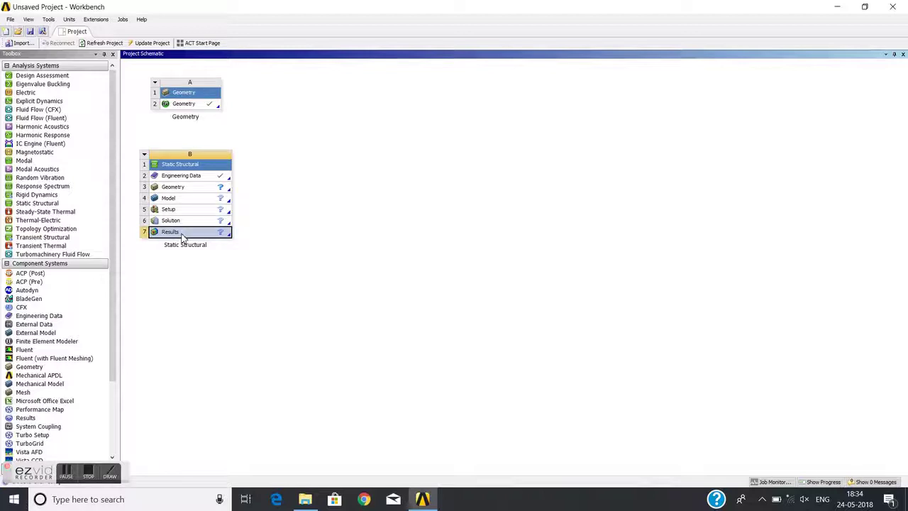
{"action": "left_click", "coordinate": [314, 187]}
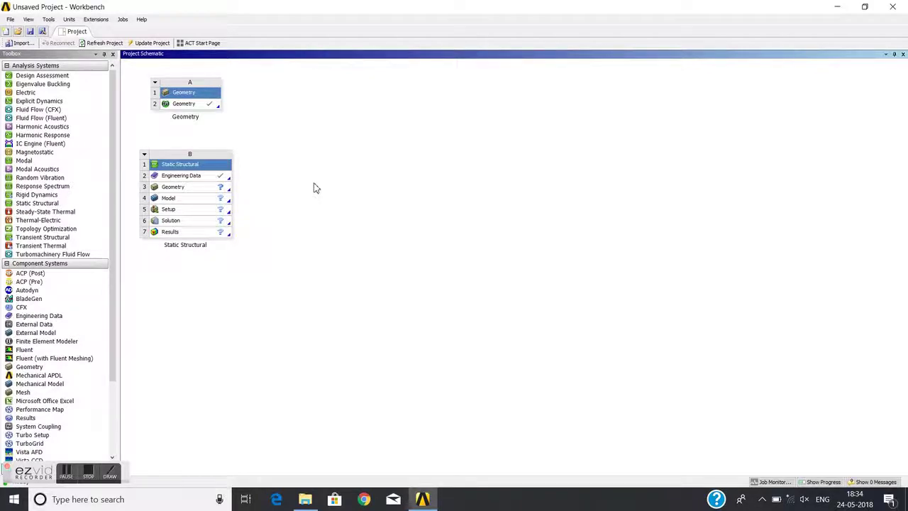
Link the standalone Geometry system's geometry to the Geometry cell of the Static Structural system
{"action": "double_click", "coordinate": [219, 106]}
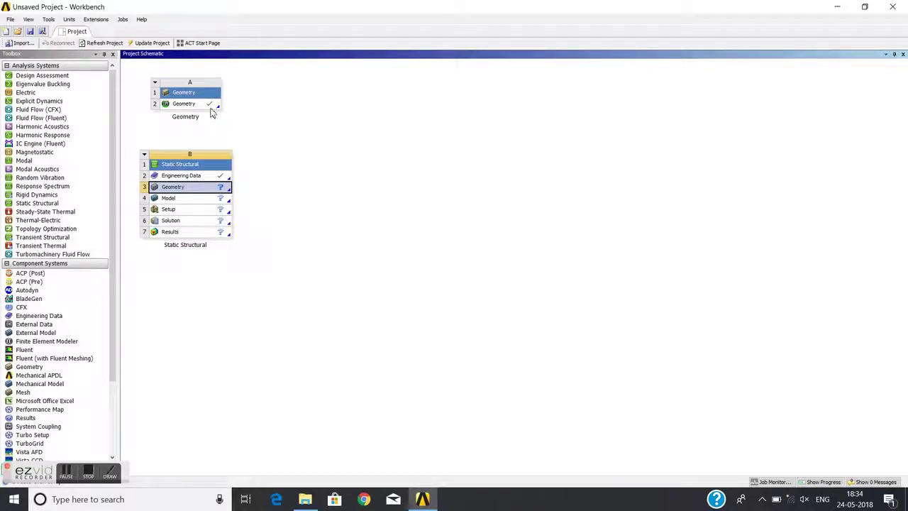
{"action": "left_click", "coordinate": [210, 106]}
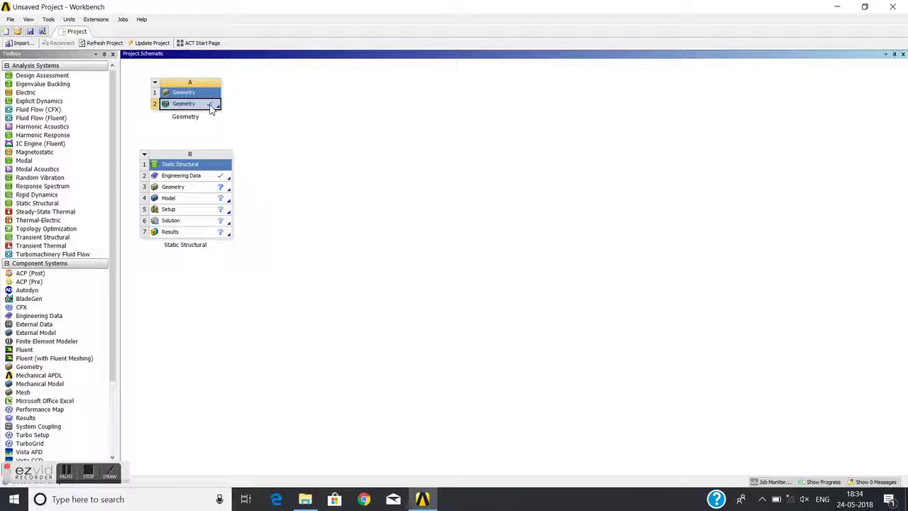
{"action": "left_click_drag", "start_coordinate": [210, 106], "coordinate": [218, 190]}
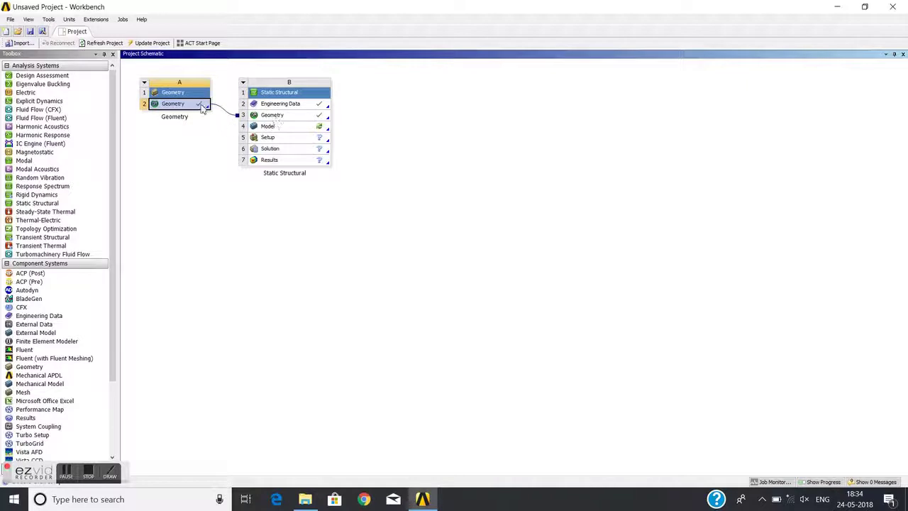
{"action": "left_click", "coordinate": [280, 119]}
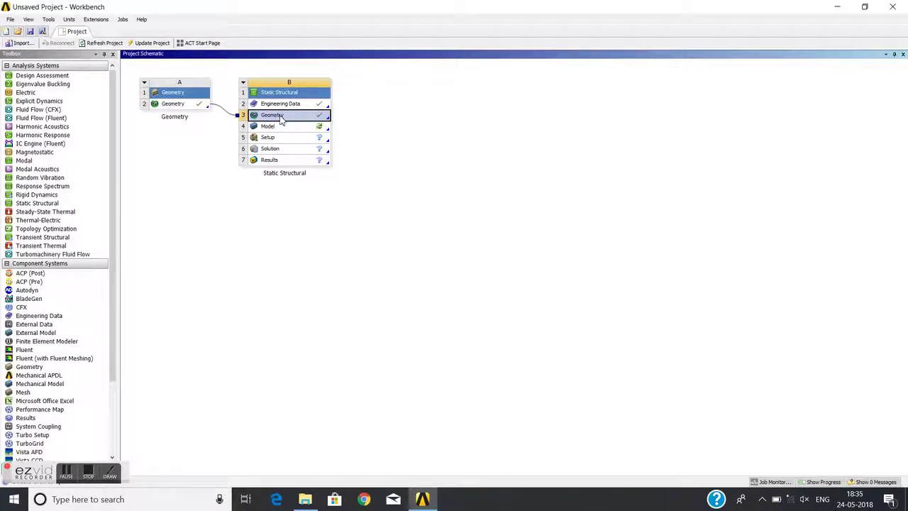
{"action": "left_click", "coordinate": [188, 107]}
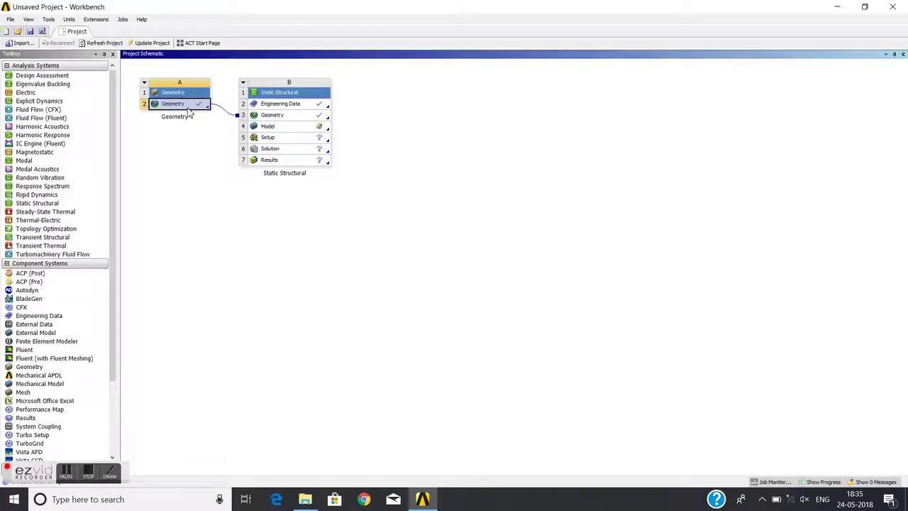
{"action": "left_click_drag", "start_coordinate": [189, 113], "coordinate": [243, 121]}
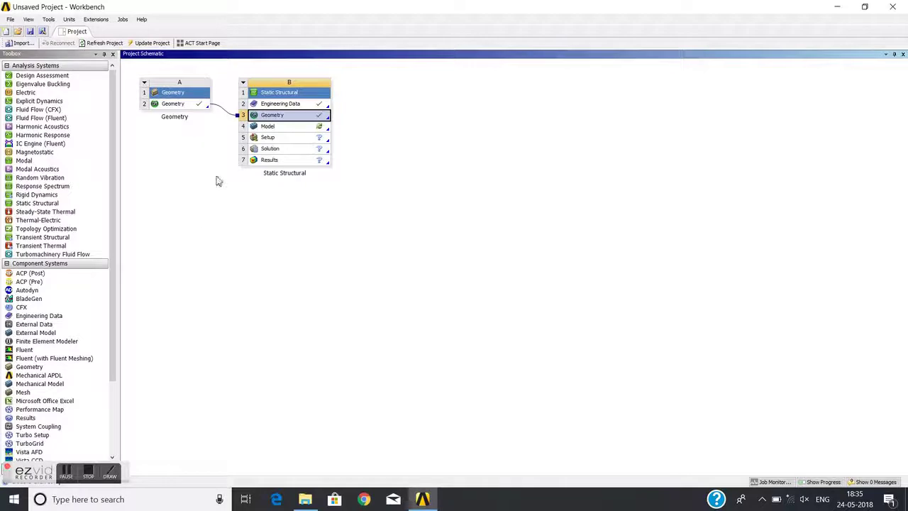
{"action": "left_click", "coordinate": [189, 106]}
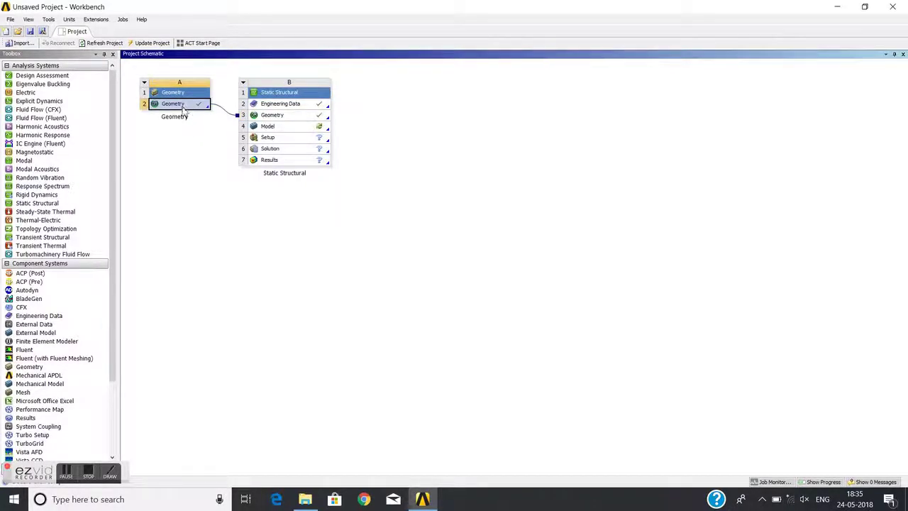
{"action": "left_click", "coordinate": [295, 121]}
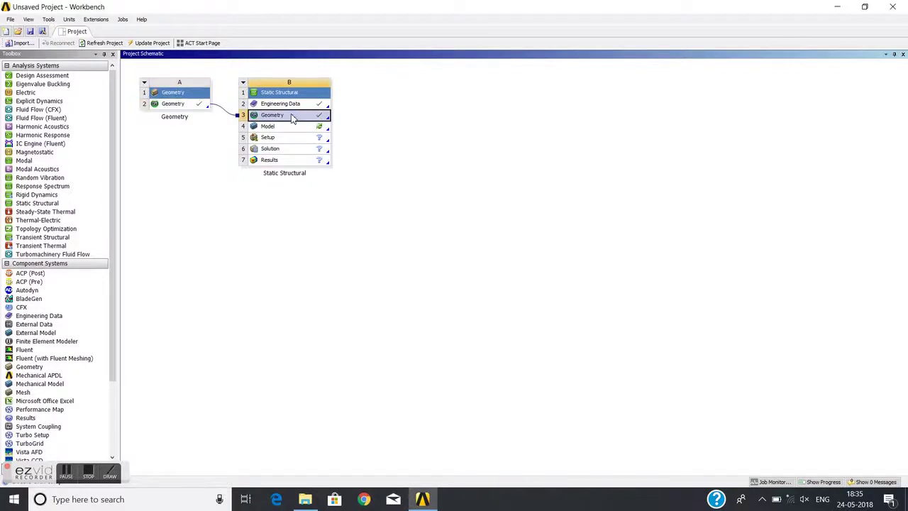
{"action": "left_click", "coordinate": [446, 139]}
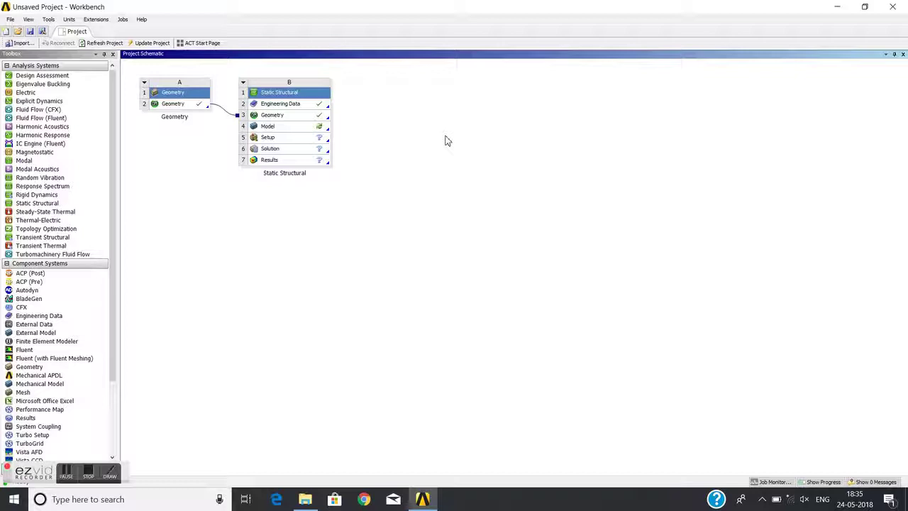
Open the Static Structural system's Model in Mechanical and display the details of the Solid body under Geometry
{"action": "left_click", "coordinate": [317, 130]}
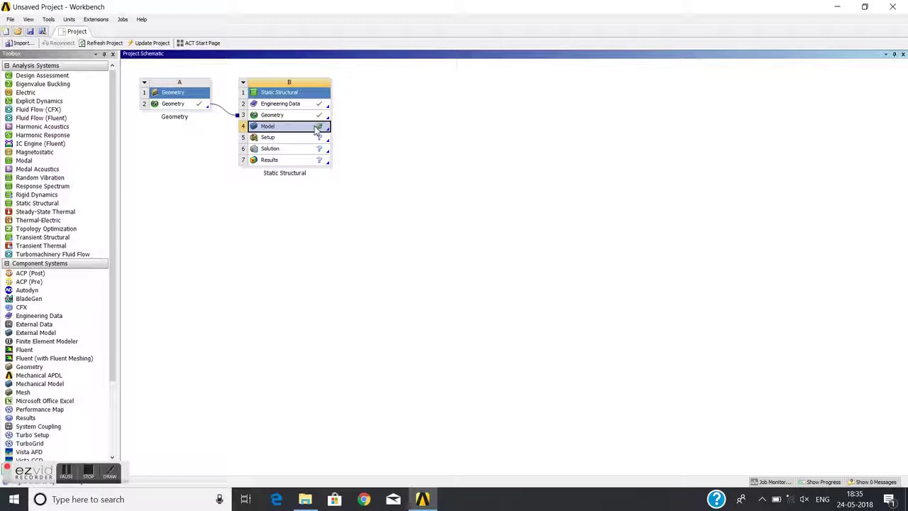
{"action": "double_click", "coordinate": [316, 128]}
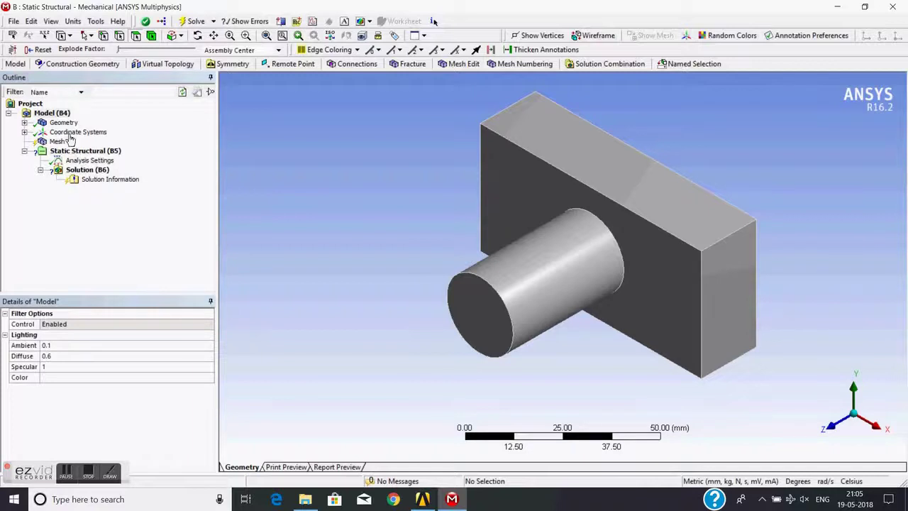
{"action": "left_click", "coordinate": [25, 123]}
{"action": "left_click", "coordinate": [71, 132]}
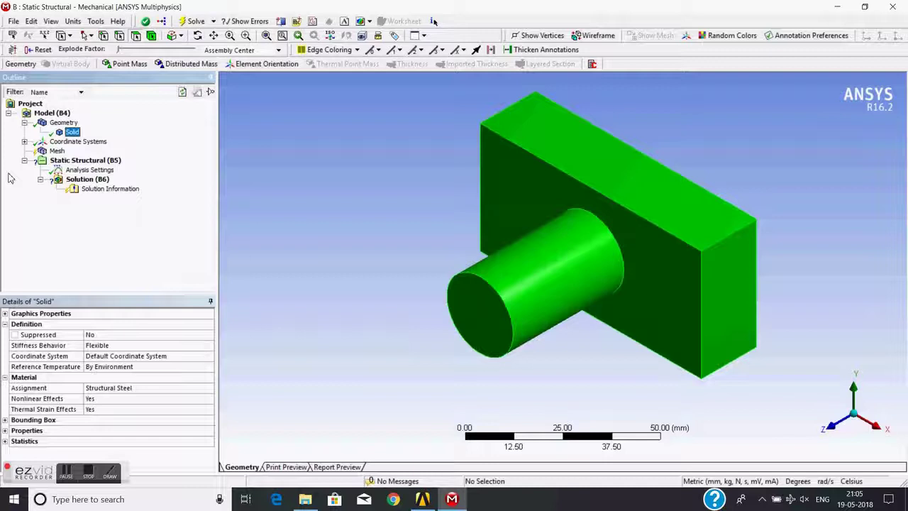
Generate the mesh of the block-and-cylinder solid with the default mesh settings
{"action": "left_click", "coordinate": [56, 151]}
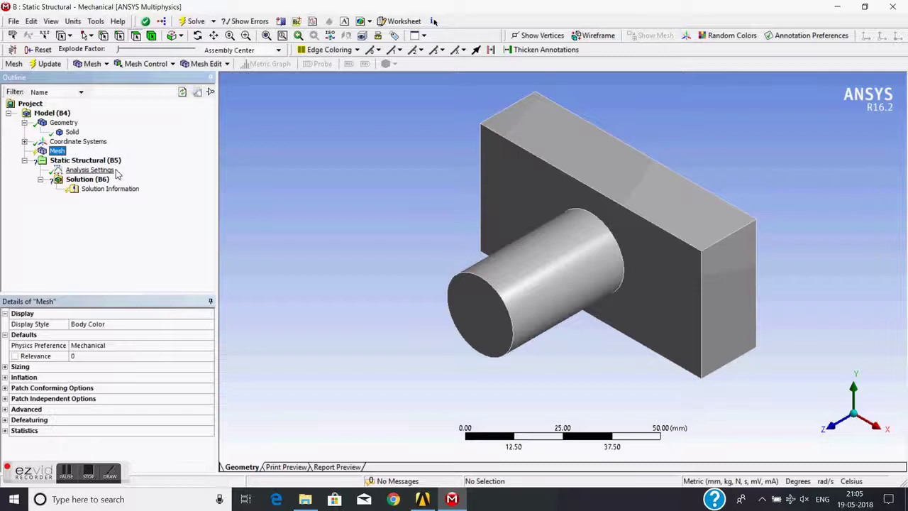
{"action": "right_click", "coordinate": [54, 158]}
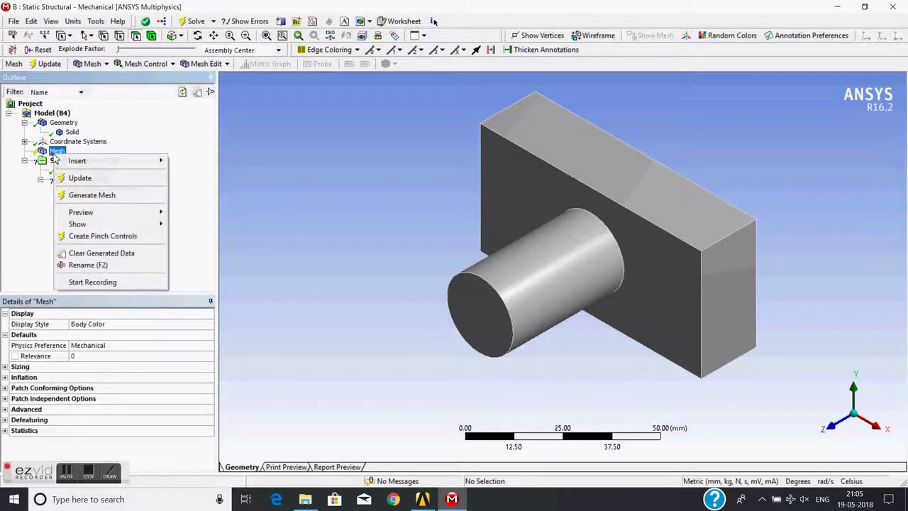
{"action": "right_click", "coordinate": [55, 158]}
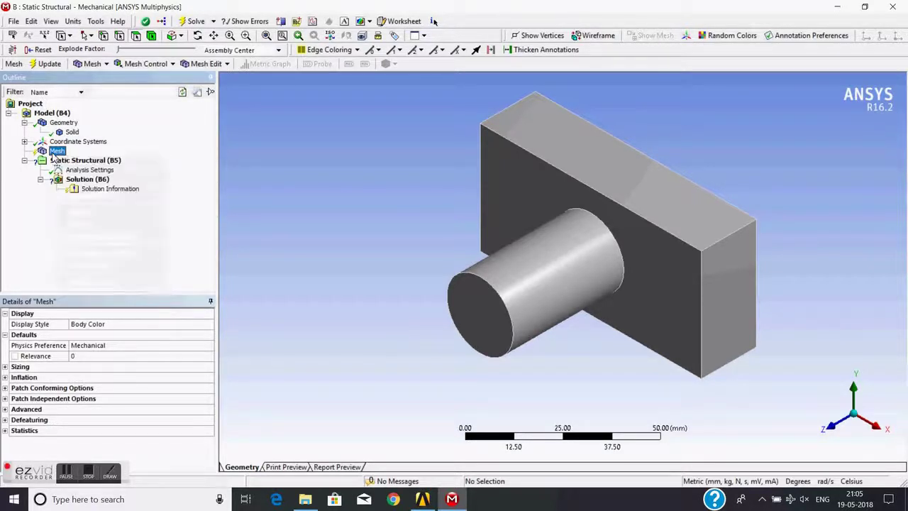
{"action": "right_click", "coordinate": [54, 157]}
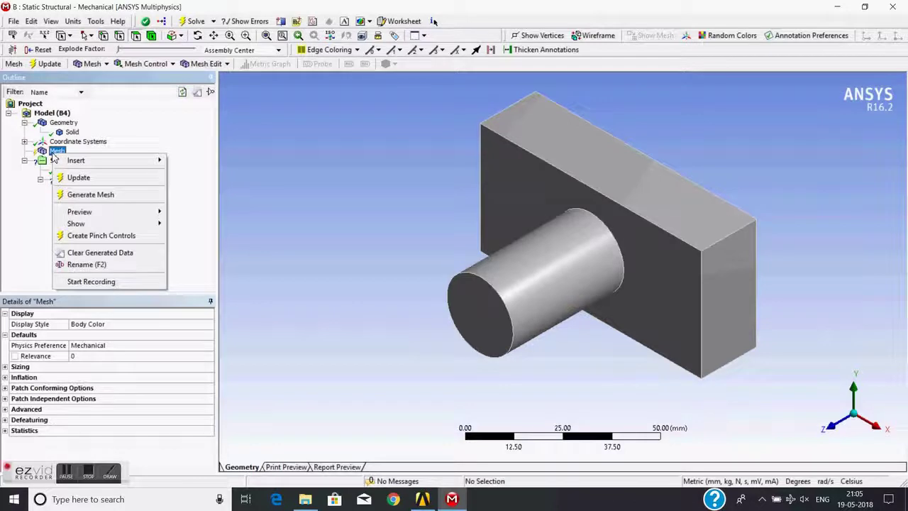
{"action": "left_click", "coordinate": [71, 197]}
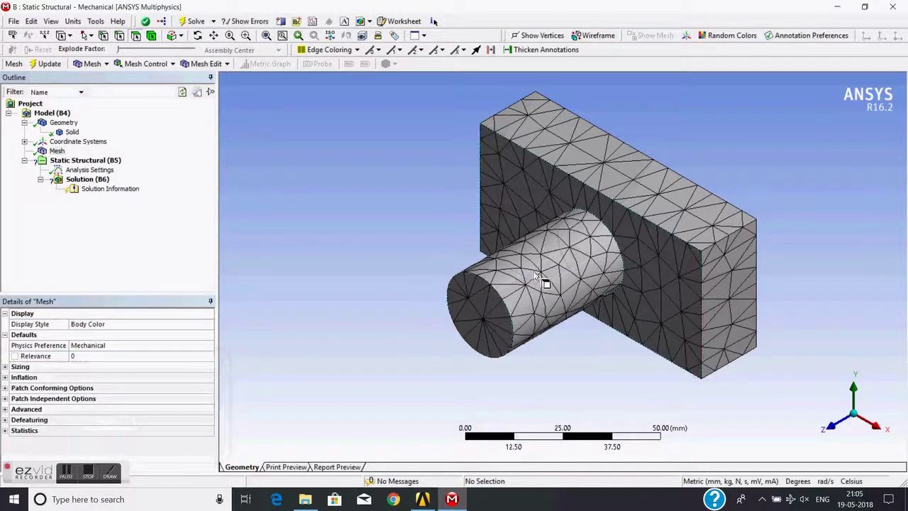
{"action": "scroll", "coordinate": [557, 259], "scroll_direction": "down", "scroll_amount": 1}
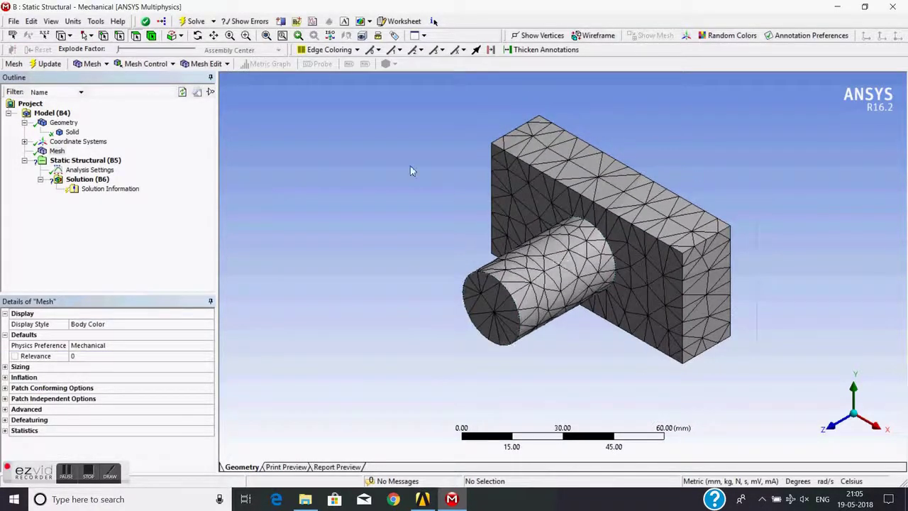
{"action": "left_click", "coordinate": [214, 37]}
{"action": "left_click_drag", "start_coordinate": [633, 213], "coordinate": [596, 224]}
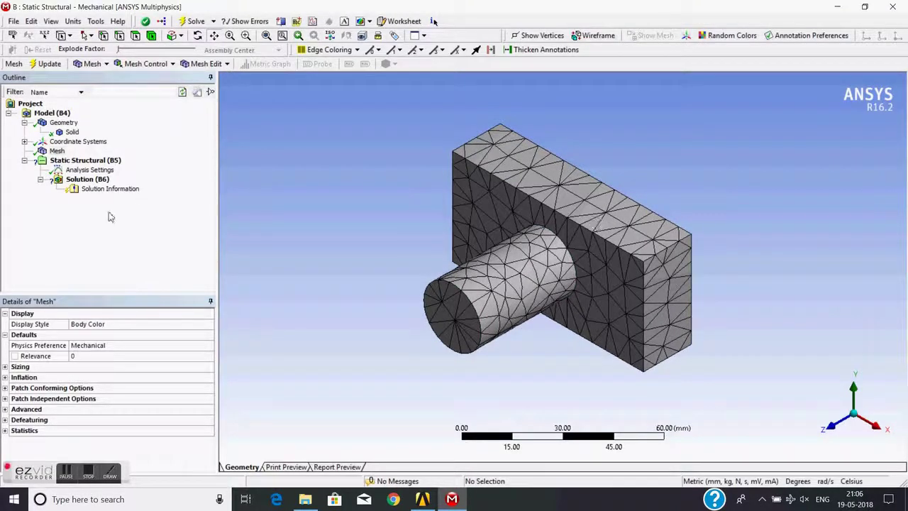
Insert a Sizing control under Mesh in the model outline
{"action": "left_click", "coordinate": [58, 152]}
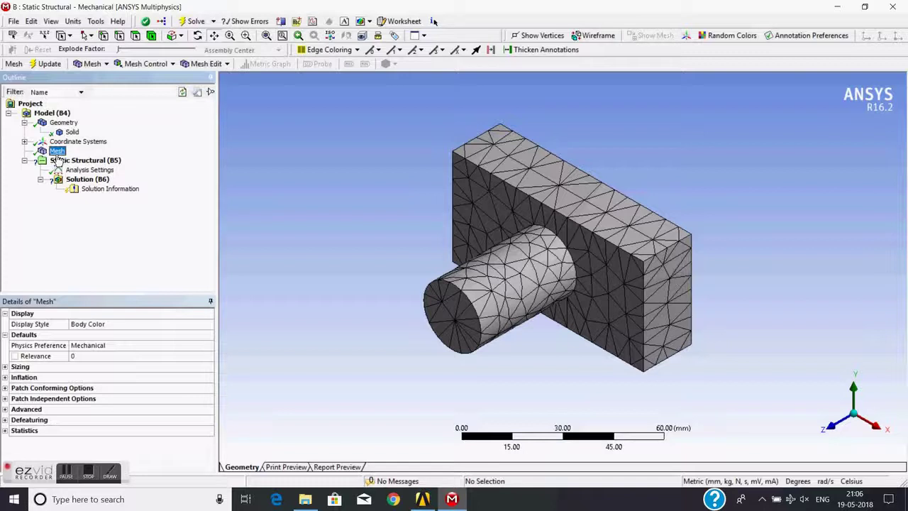
{"action": "left_click", "coordinate": [61, 153]}
{"action": "right_click", "coordinate": [62, 154]}
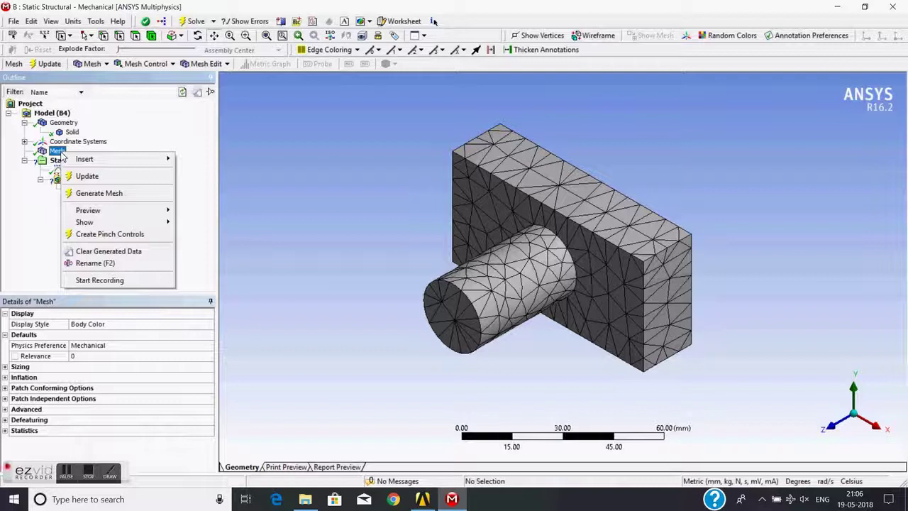
{"action": "mouse_move", "coordinate": [156, 160]}
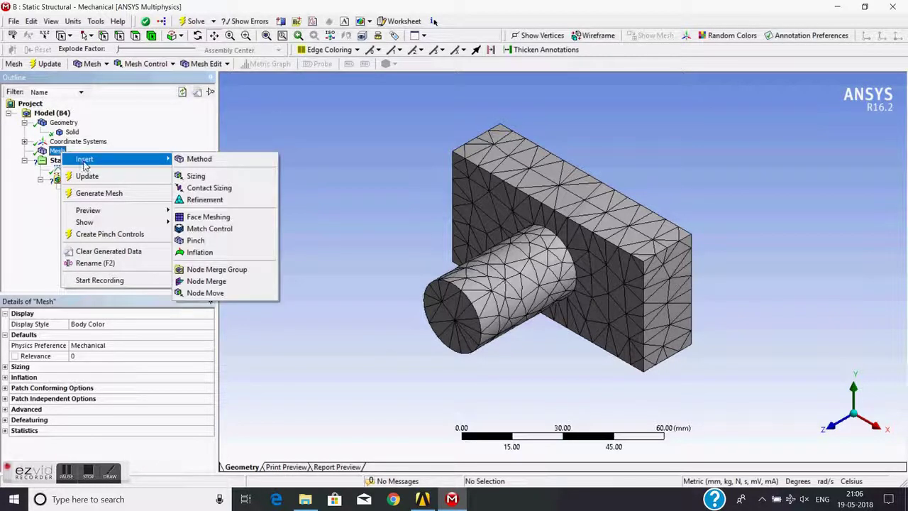
{"action": "left_click", "coordinate": [200, 179]}
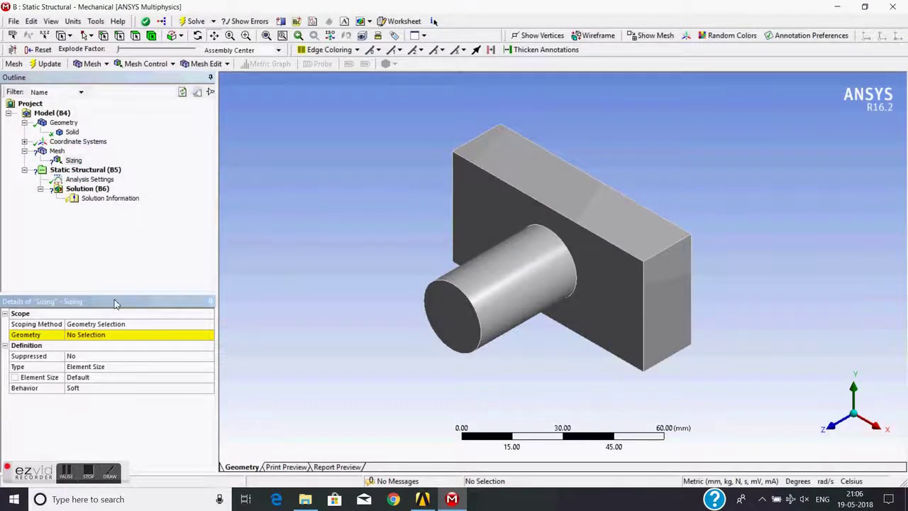
Scope the Sizing control to the whole block-and-cylinder body using body selection
{"action": "left_click", "coordinate": [97, 339]}
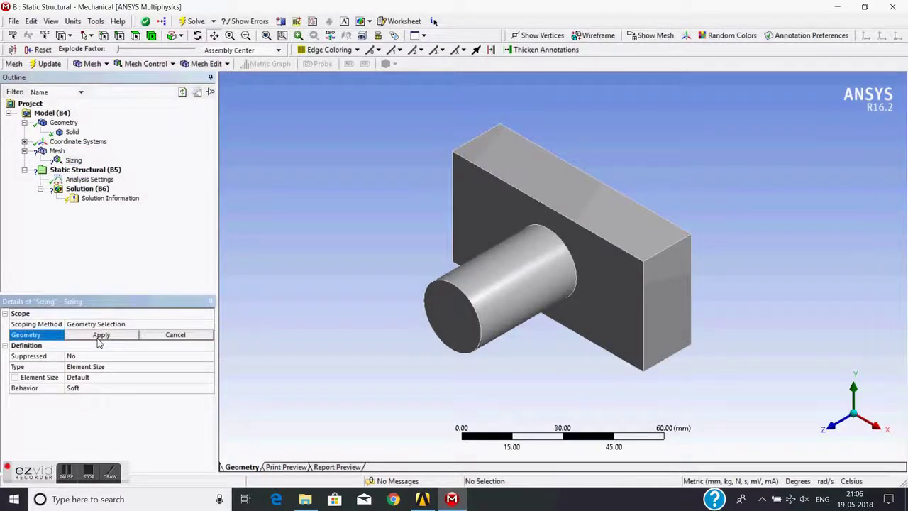
{"action": "left_click", "coordinate": [98, 339]}
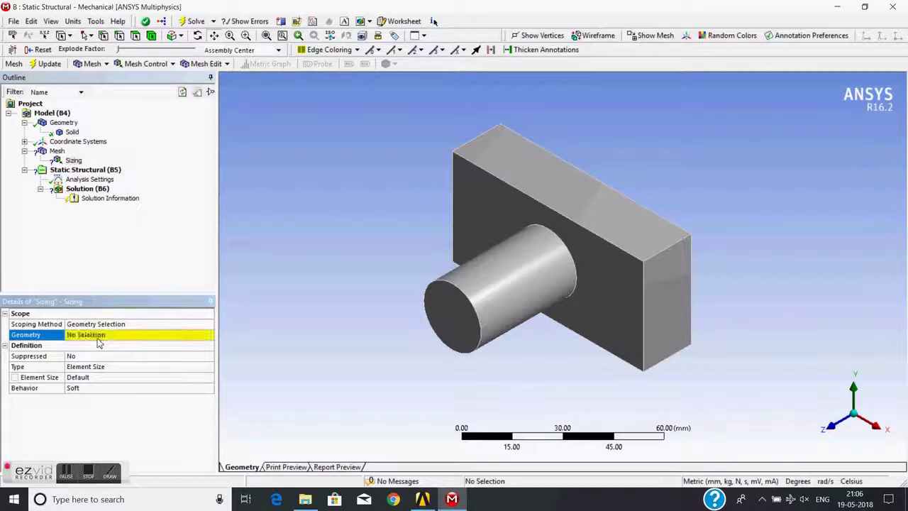
{"action": "left_click", "coordinate": [98, 339]}
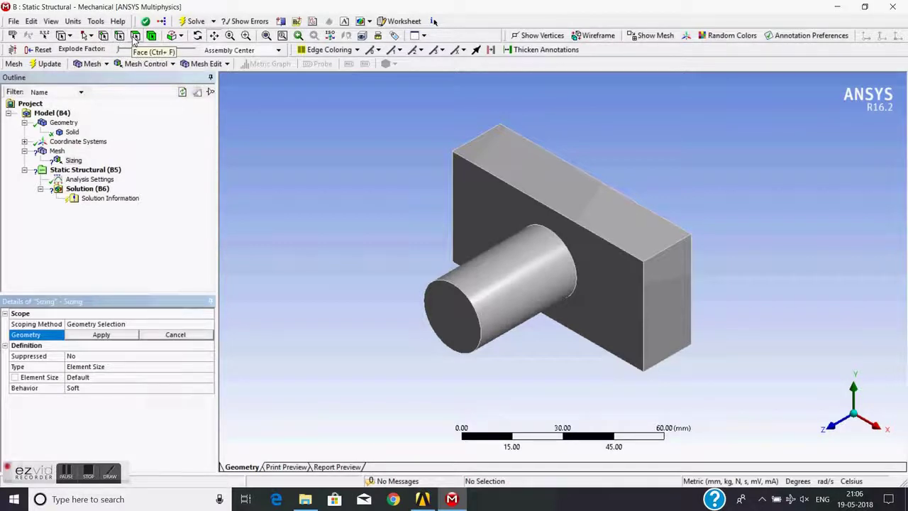
{"action": "left_click", "coordinate": [153, 39]}
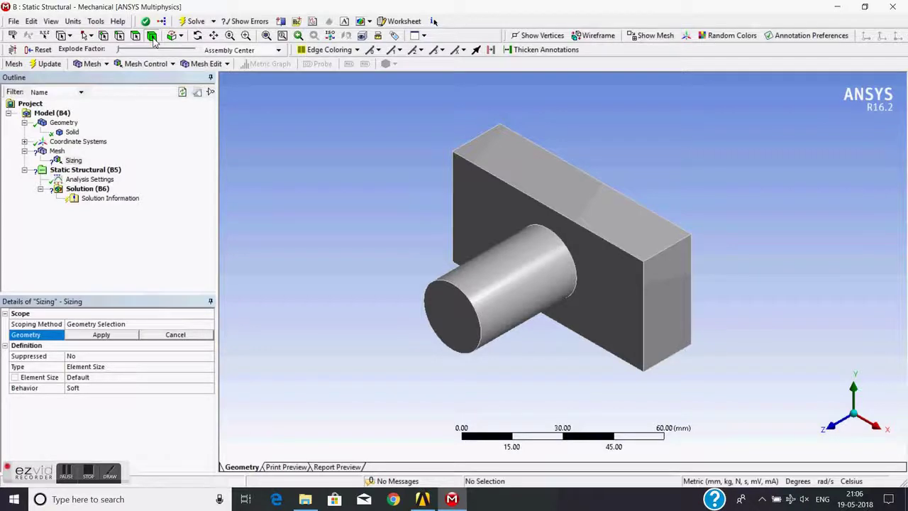
{"action": "left_click", "coordinate": [518, 267]}
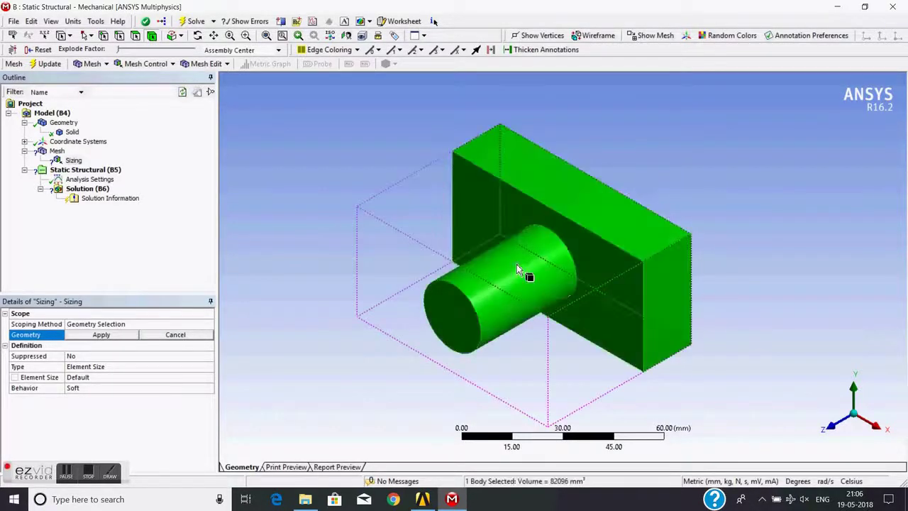
{"action": "left_click", "coordinate": [83, 338]}
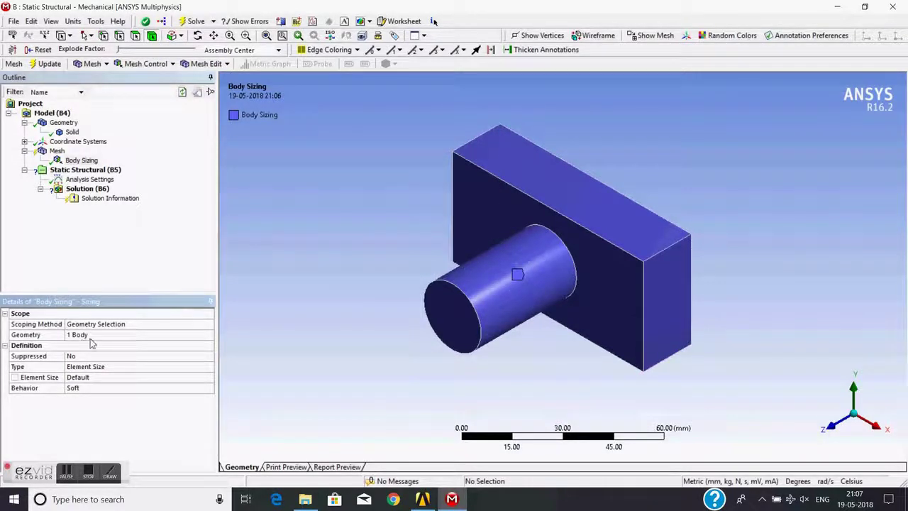
Examine the block and cylinder face-on along the Z axis, comparing their dimensions with the length scale
{"action": "left_click", "coordinate": [89, 382]}
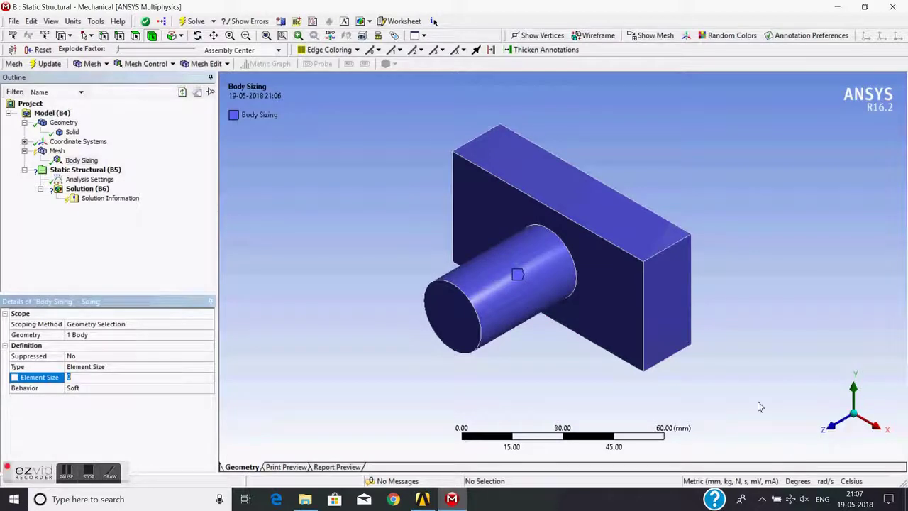
{"action": "left_click", "coordinate": [826, 434]}
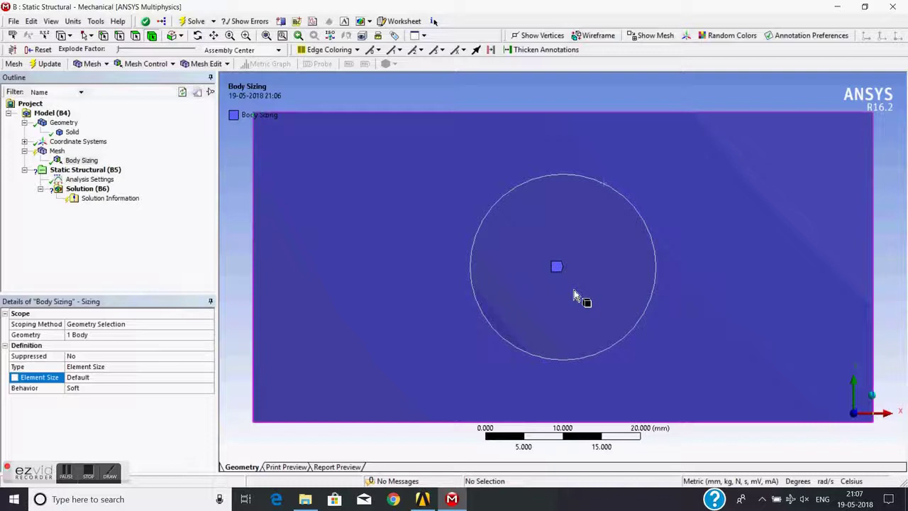
{"action": "scroll", "coordinate": [575, 297], "scroll_direction": "down", "scroll_amount": 4}
{"action": "scroll", "coordinate": [574, 297], "scroll_direction": "down", "scroll_amount": 4}
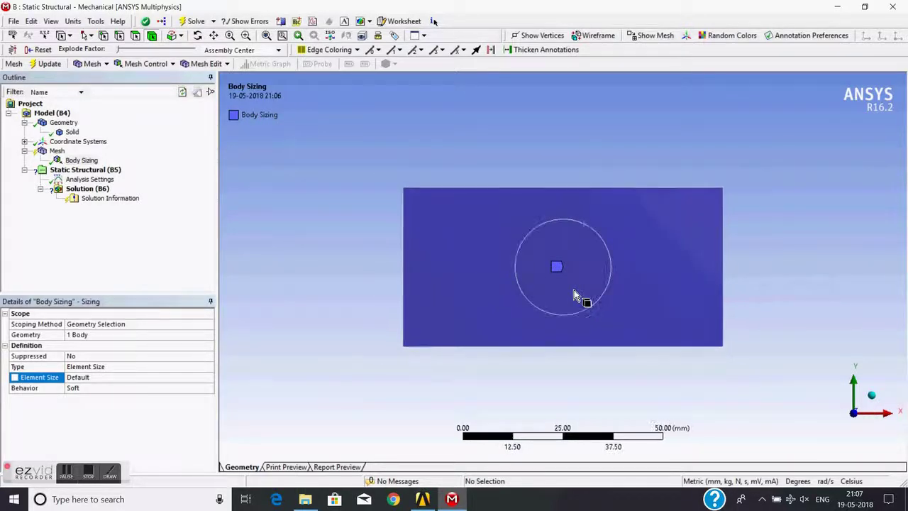
{"action": "scroll", "coordinate": [575, 296], "scroll_direction": "up", "scroll_amount": 1}
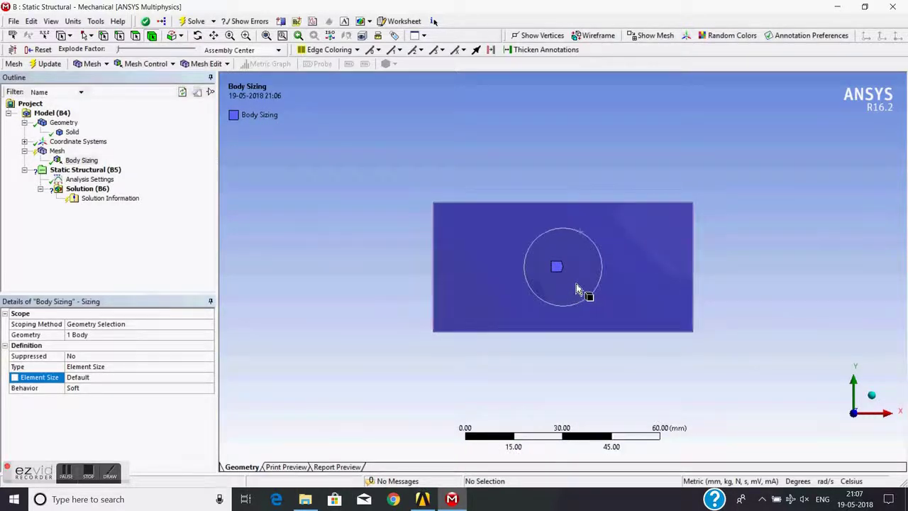
{"action": "middle_click_drag", "start_coordinate": [575, 297], "coordinate": [576, 328]}
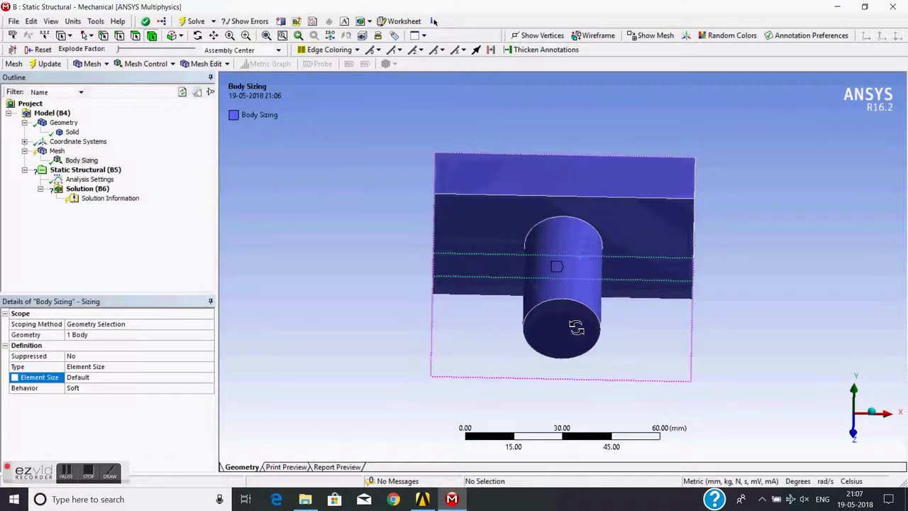
{"action": "left_click", "coordinate": [847, 434]}
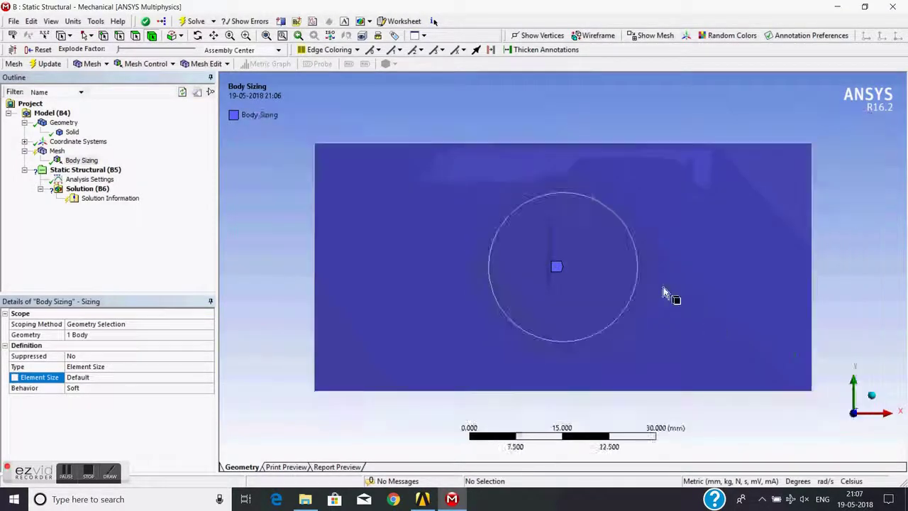
{"action": "left_click", "coordinate": [213, 36]}
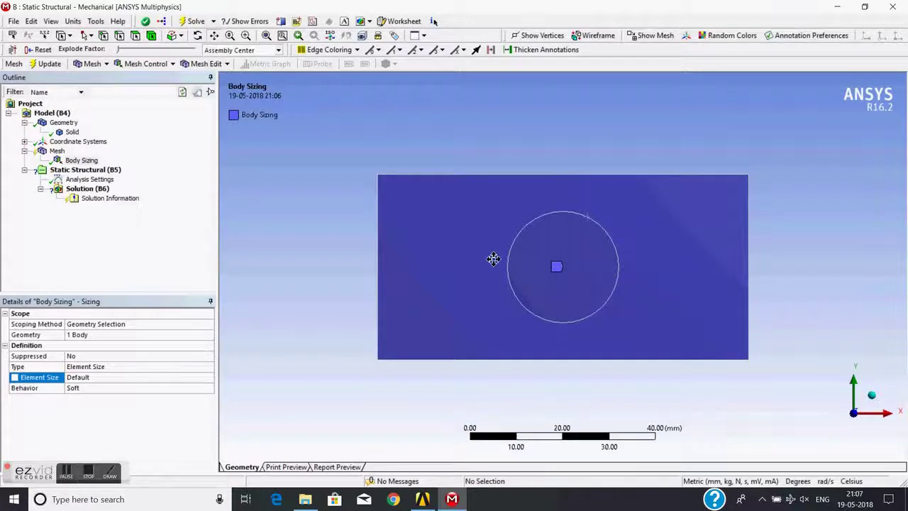
{"action": "left_click_drag", "start_coordinate": [487, 254], "coordinate": [482, 274]}
{"action": "scroll", "coordinate": [482, 274], "scroll_direction": "down", "scroll_amount": 3}
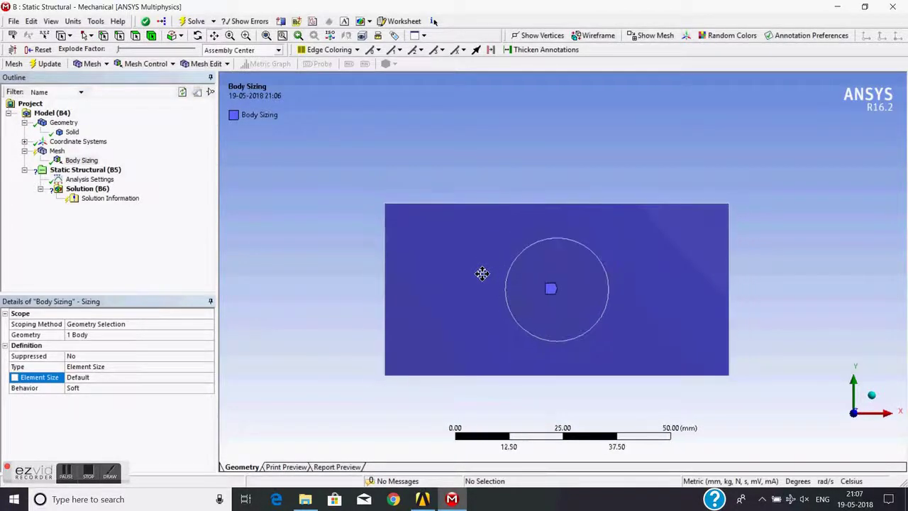
{"action": "scroll", "coordinate": [482, 274], "scroll_direction": "down", "scroll_amount": 1}
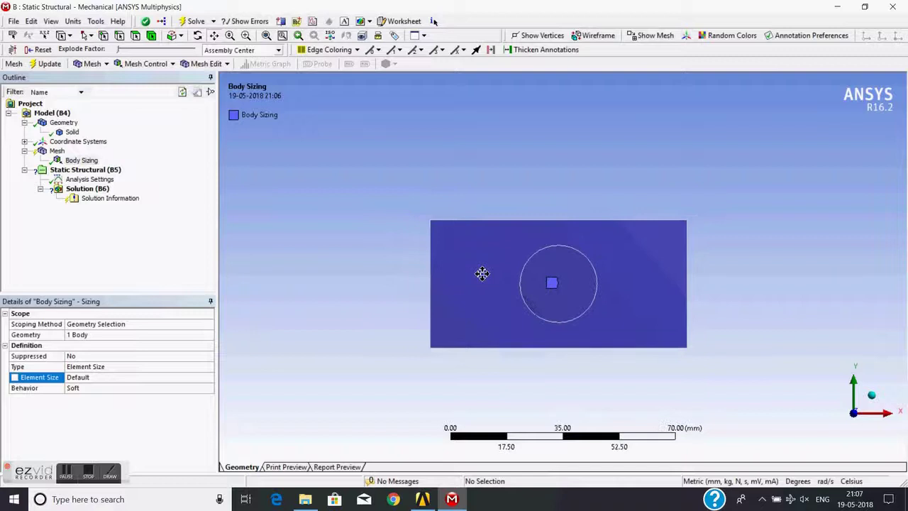
{"action": "left_click_drag", "start_coordinate": [482, 272], "coordinate": [487, 350]}
{"action": "scroll", "coordinate": [481, 340], "scroll_direction": "down", "scroll_amount": 1}
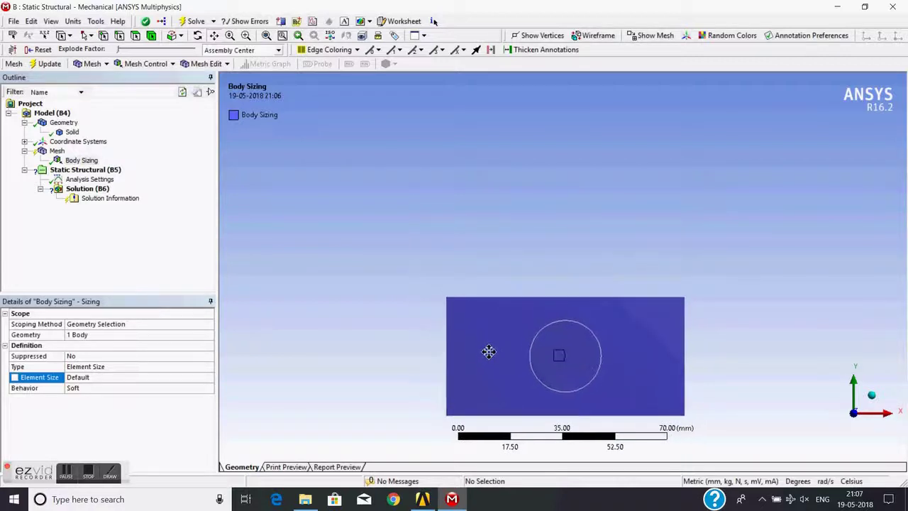
{"action": "scroll", "coordinate": [489, 353], "scroll_direction": "down", "scroll_amount": 1}
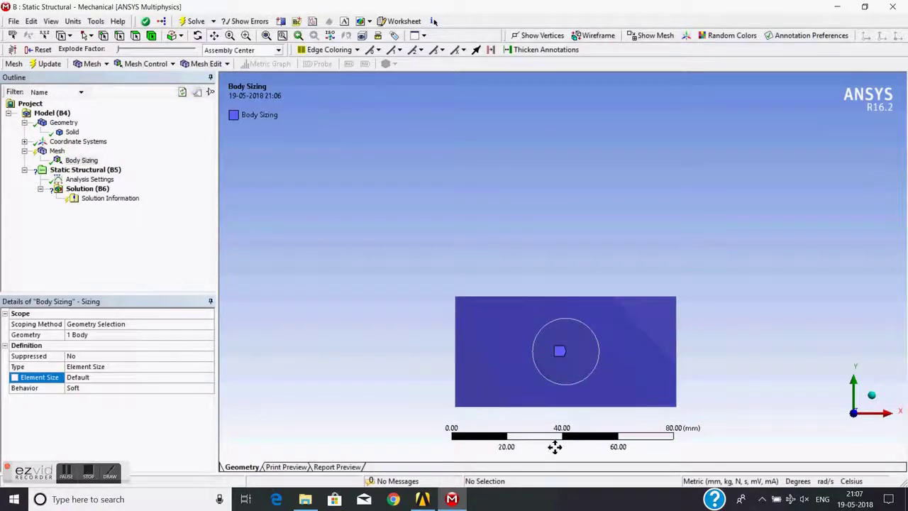
{"action": "left_click_drag", "start_coordinate": [576, 407], "coordinate": [574, 432]}
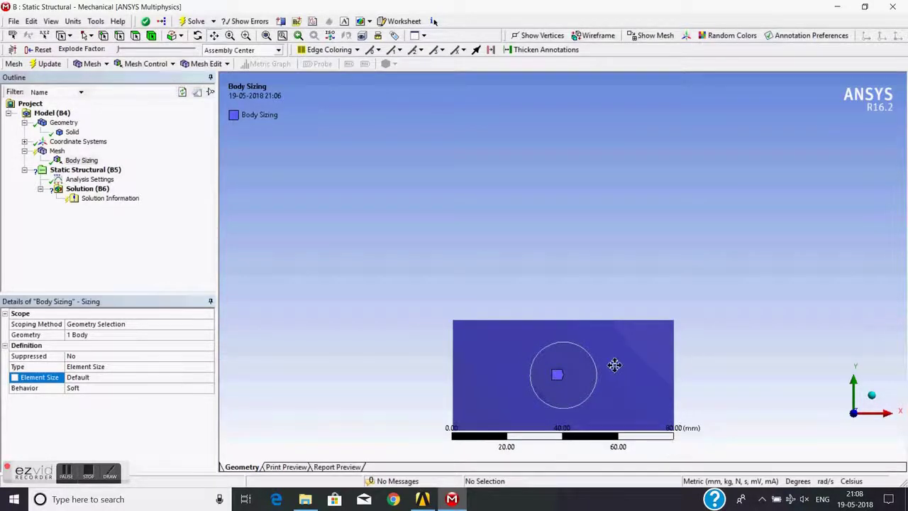
{"action": "left_click_drag", "start_coordinate": [614, 365], "coordinate": [603, 272]}
{"action": "scroll", "coordinate": [602, 272], "scroll_direction": "up", "scroll_amount": 3}
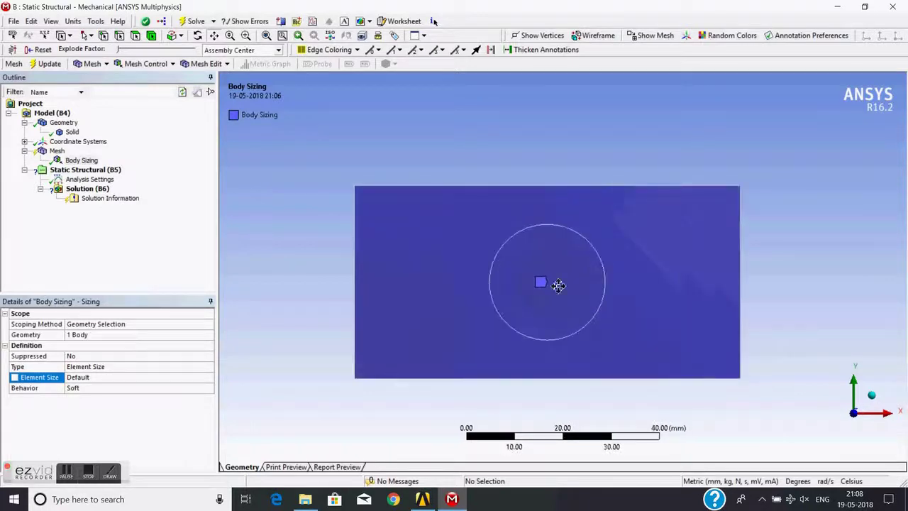
Set the body sizing's element size to 3 mm, regenerate the mesh and inspect it from several sides
{"action": "left_click", "coordinate": [83, 378]}
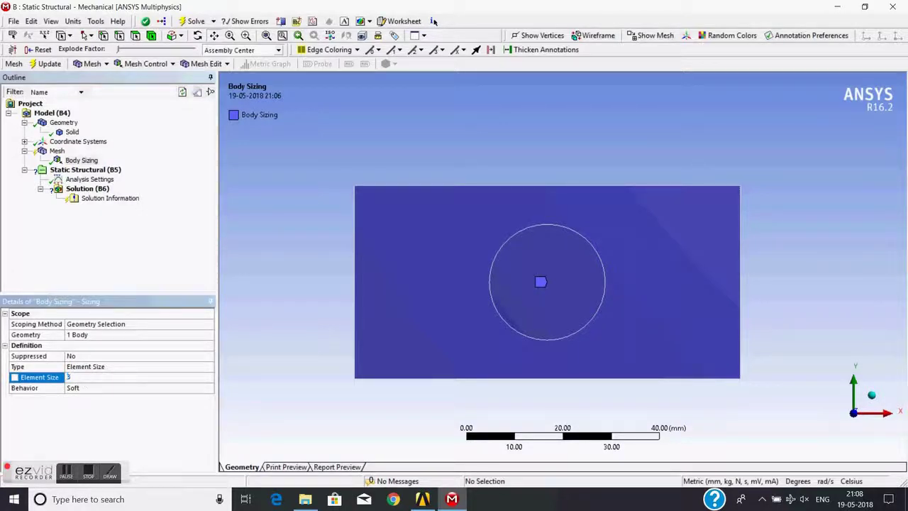
{"action": "key", "text": "Return"}
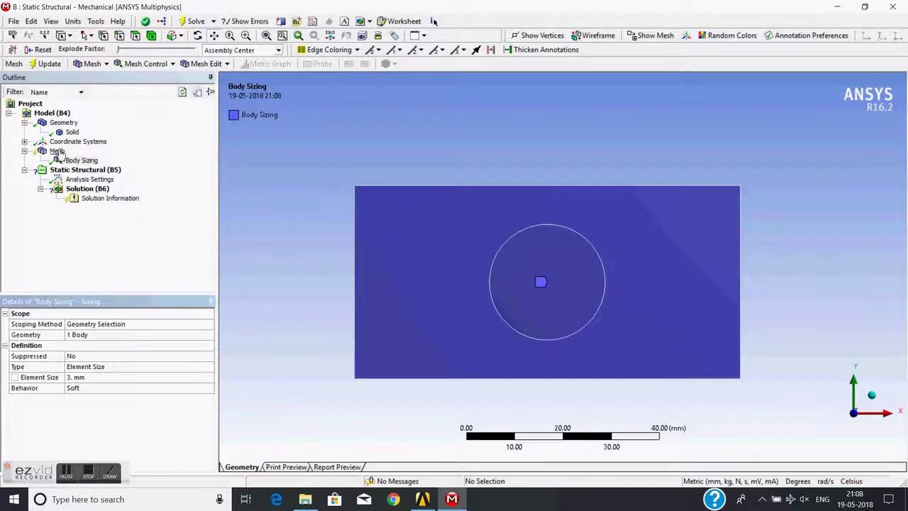
{"action": "left_click", "coordinate": [58, 151]}
{"action": "right_click", "coordinate": [58, 151]}
{"action": "left_click", "coordinate": [86, 190]}
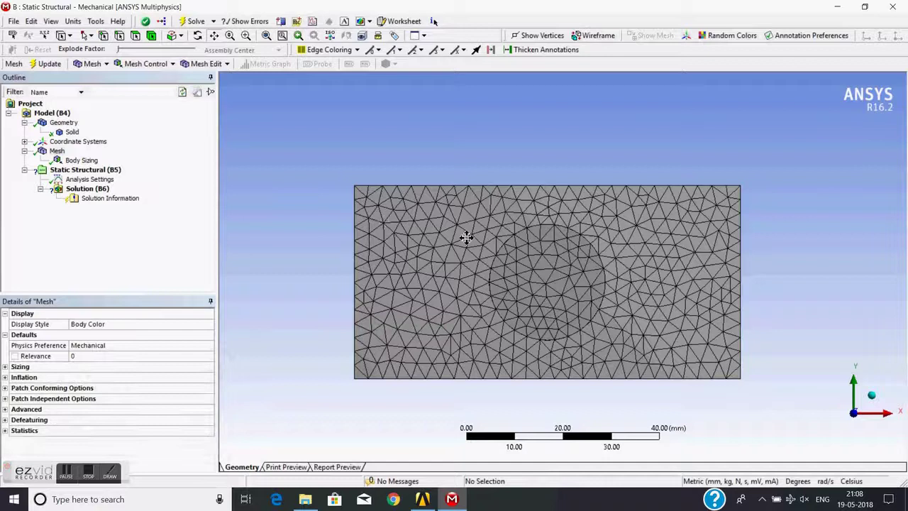
{"action": "left_click_drag", "start_coordinate": [459, 237], "coordinate": [391, 277]}
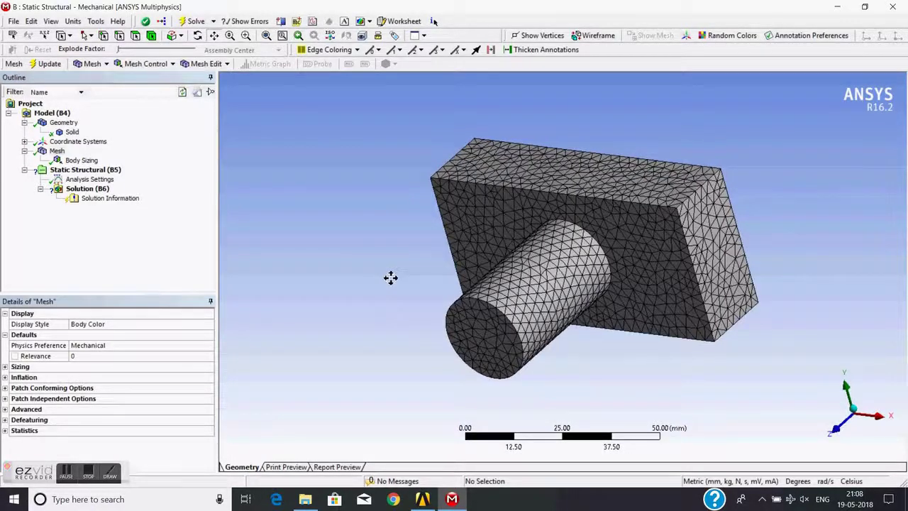
{"action": "left_click_drag", "start_coordinate": [528, 250], "coordinate": [424, 252]}
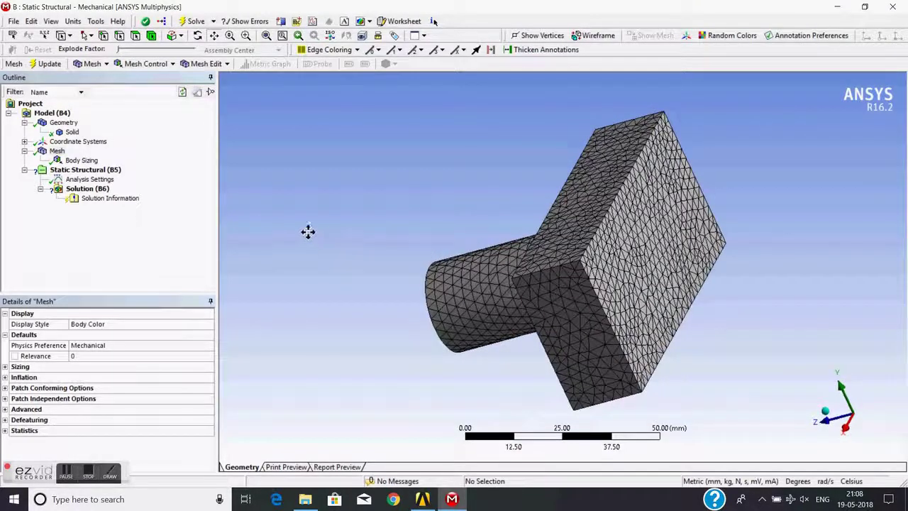
Insert a Fixed Support under Static Structural and apply it to the block's flat back face, opposite the cylinder
{"action": "left_click", "coordinate": [106, 170]}
{"action": "right_click", "coordinate": [115, 172]}
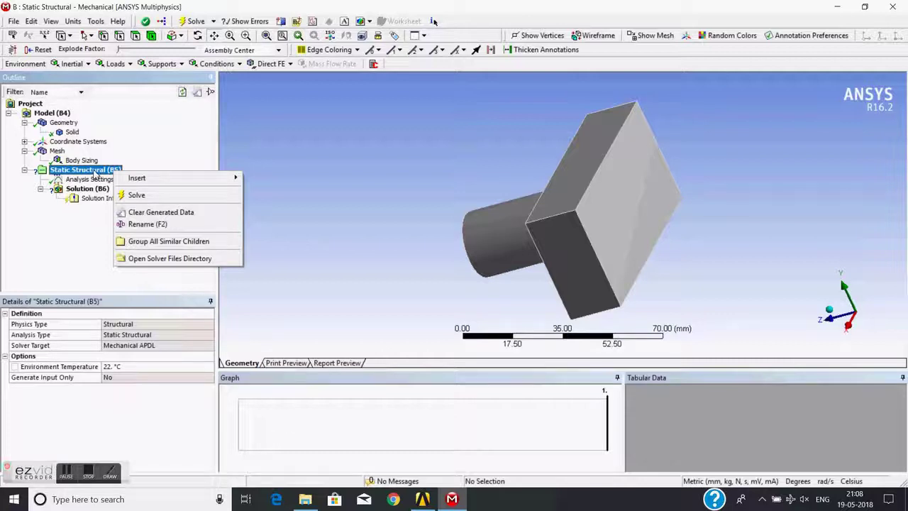
{"action": "right_click", "coordinate": [95, 172]}
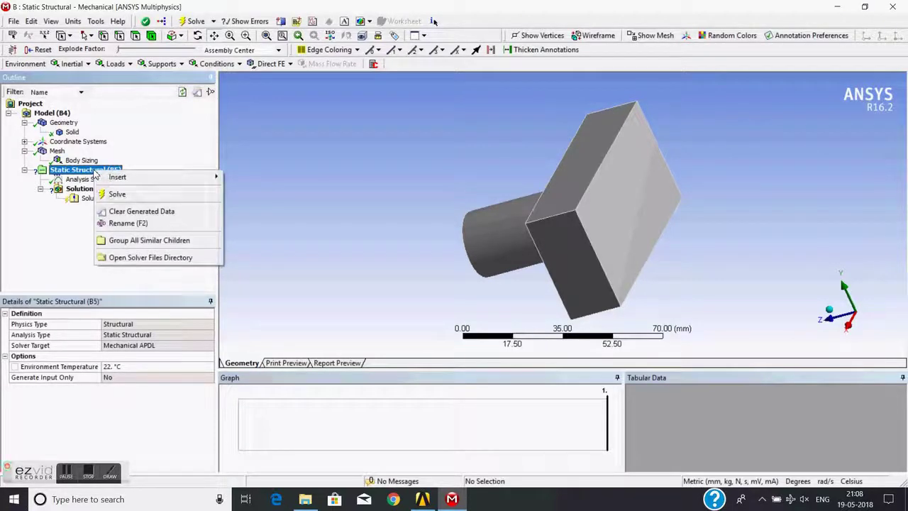
{"action": "mouse_move", "coordinate": [121, 176]}
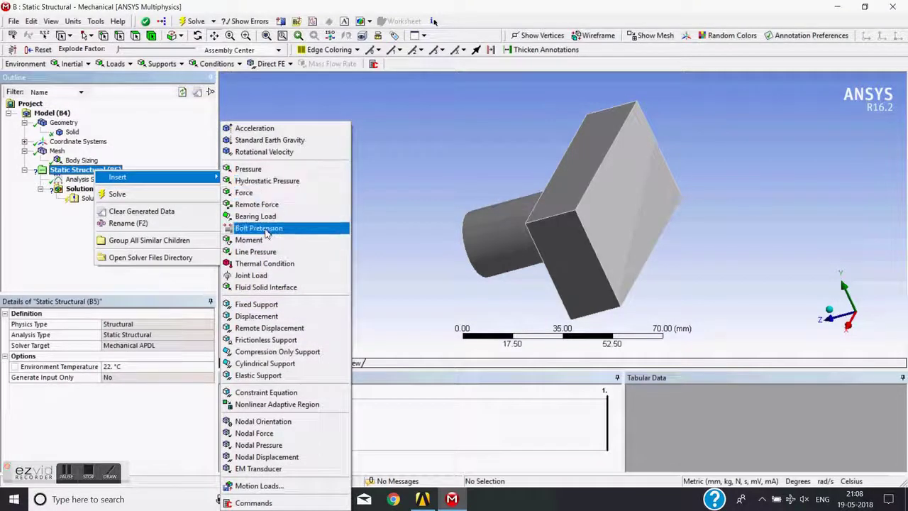
{"action": "left_click", "coordinate": [253, 307]}
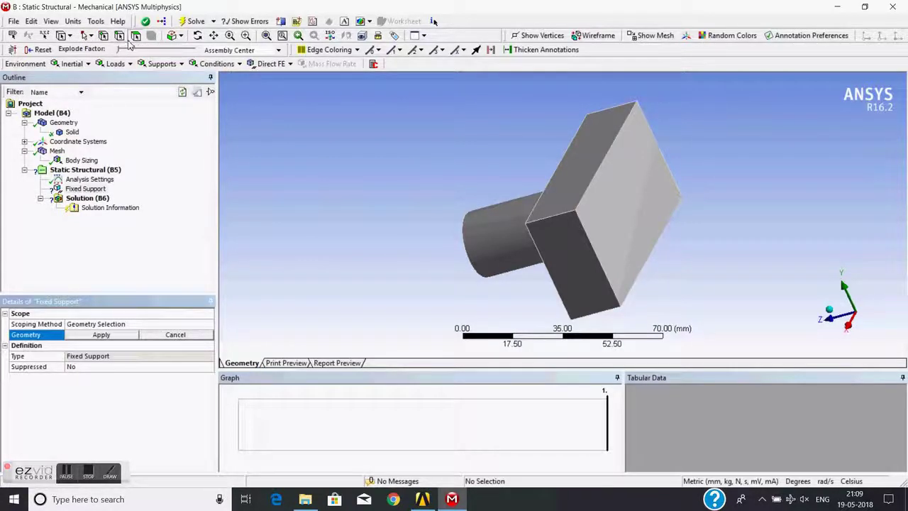
{"action": "left_click", "coordinate": [629, 205]}
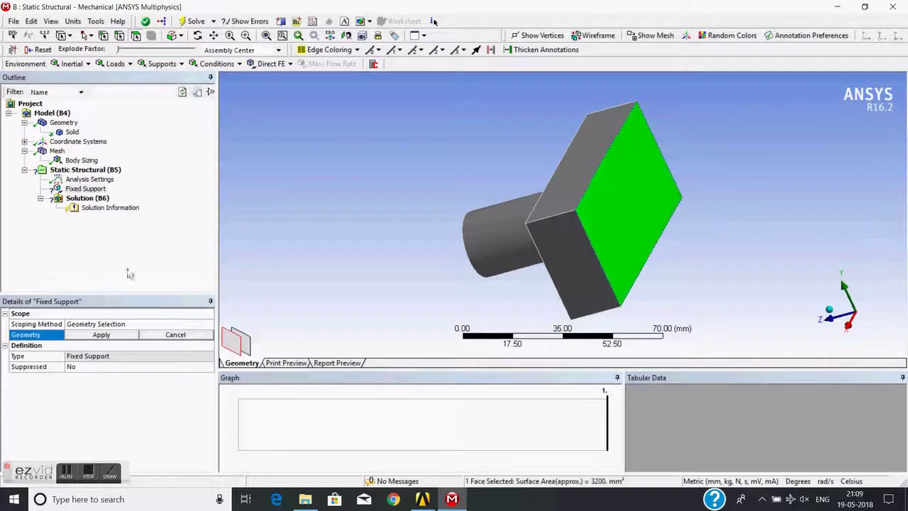
{"action": "left_click", "coordinate": [101, 334]}
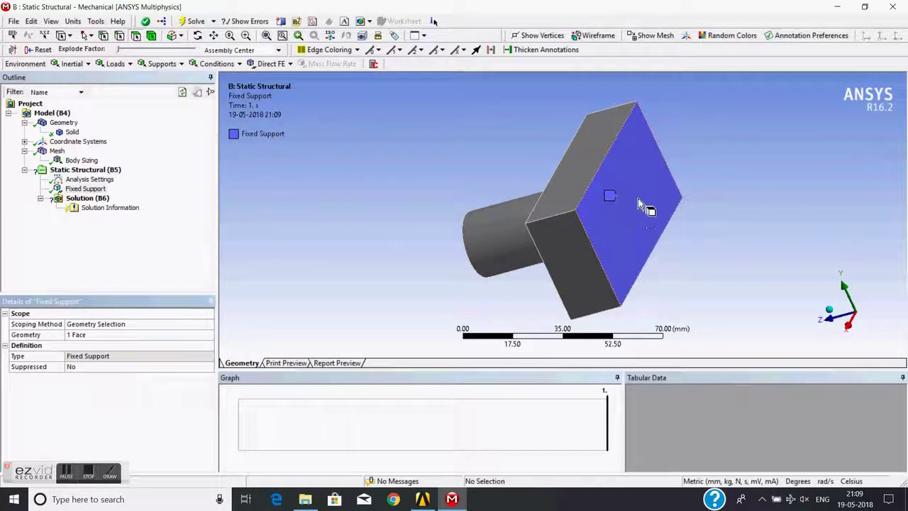
Insert a Force under Static Structural and apply it to the cylinder's free circular end face
{"action": "middle_click_drag", "start_coordinate": [523, 251], "coordinate": [411, 208]}
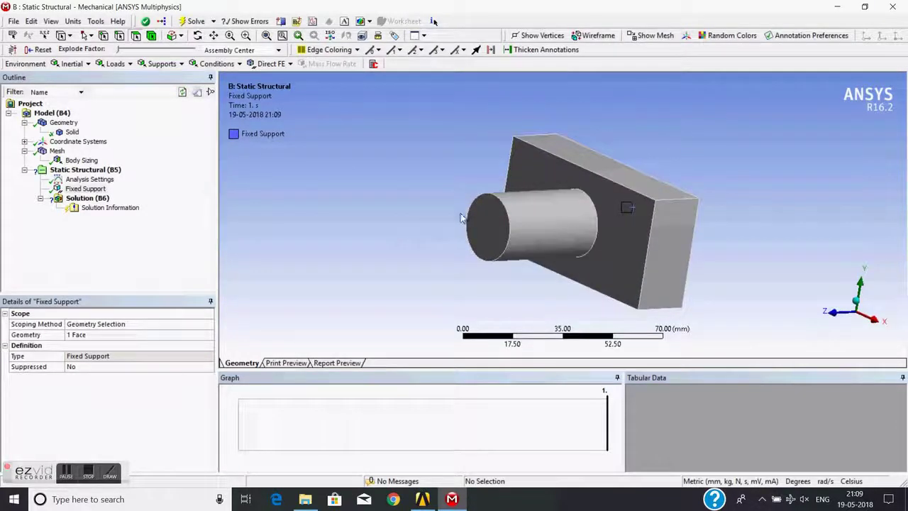
{"action": "right_click", "coordinate": [100, 174]}
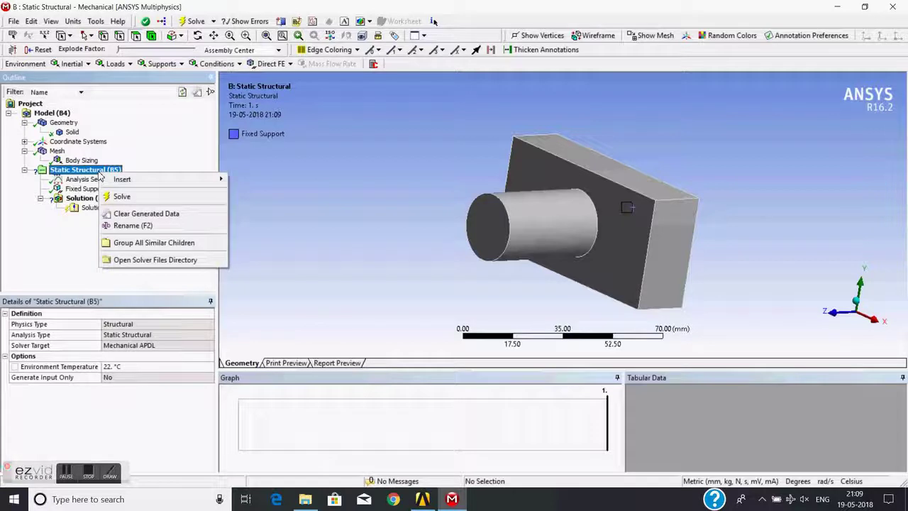
{"action": "mouse_move", "coordinate": [124, 178]}
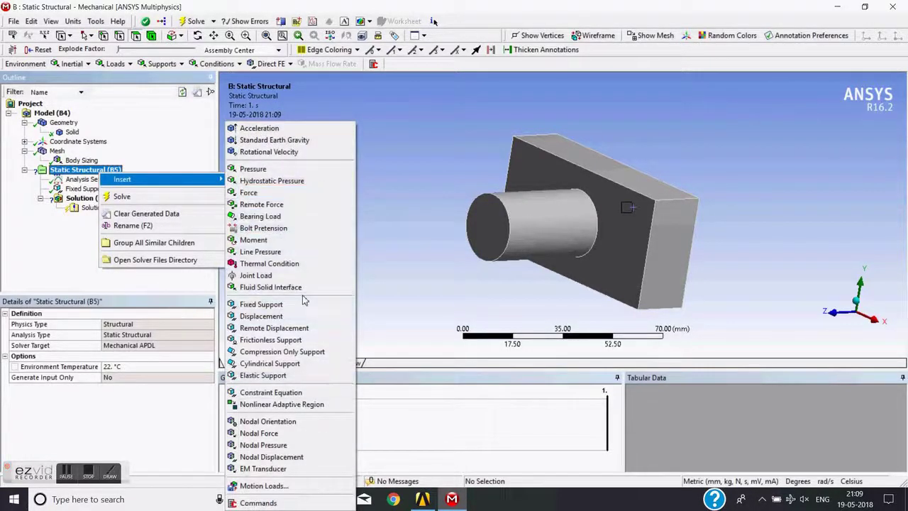
{"action": "left_click", "coordinate": [249, 192]}
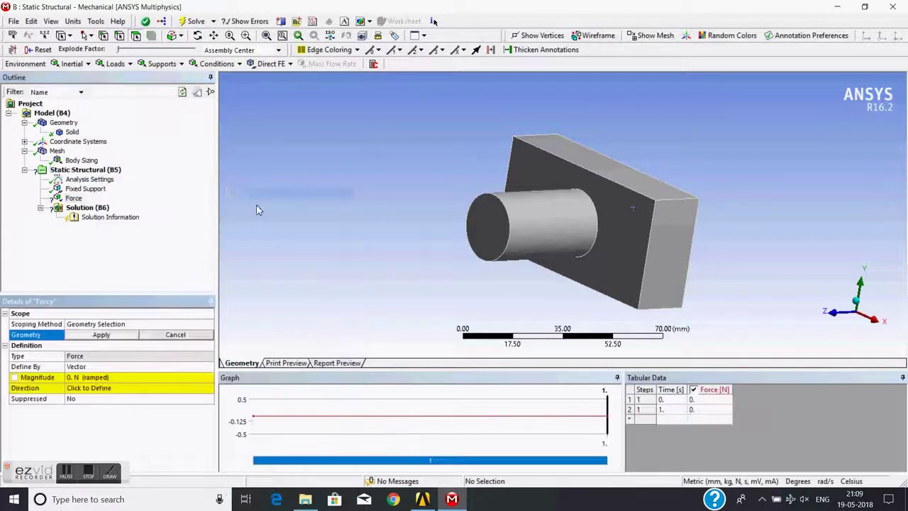
{"action": "left_click", "coordinate": [488, 245]}
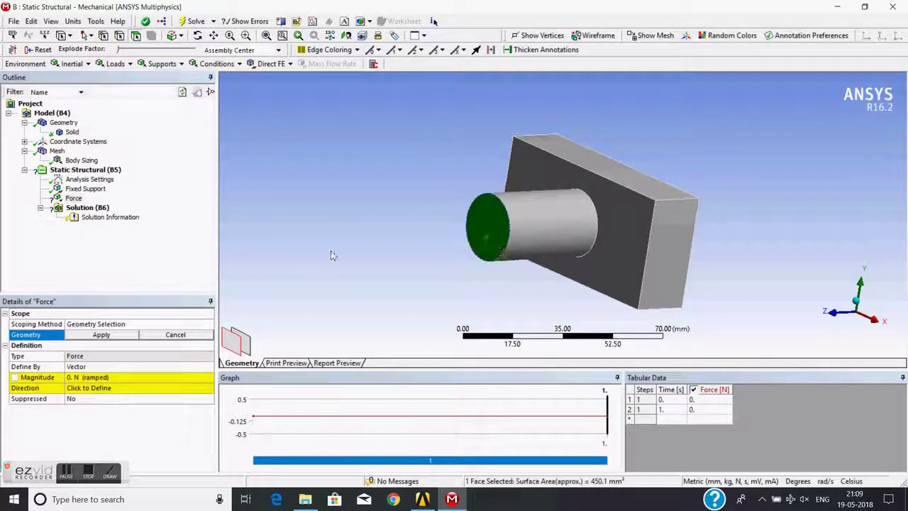
{"action": "left_click", "coordinate": [101, 335]}
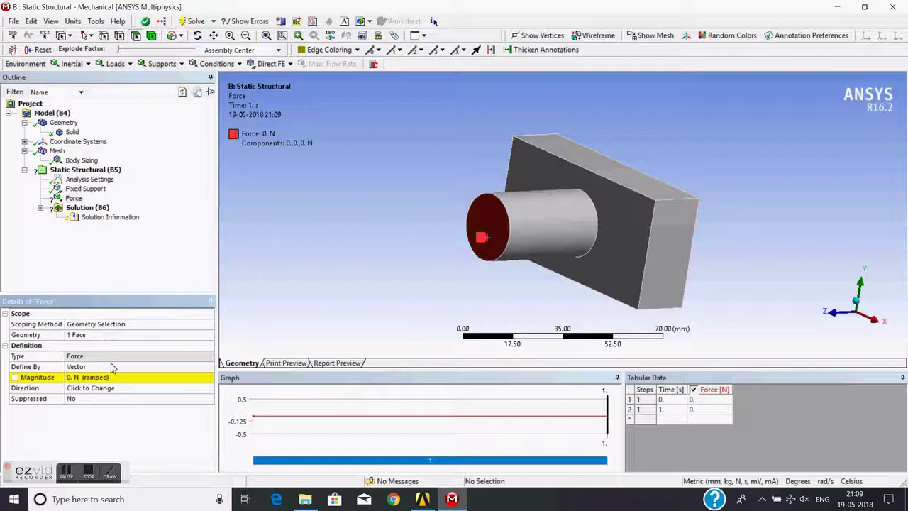
Define the force by components, set its Y component to -100 N, and review it together with the fixed support
{"action": "left_click", "coordinate": [115, 367]}
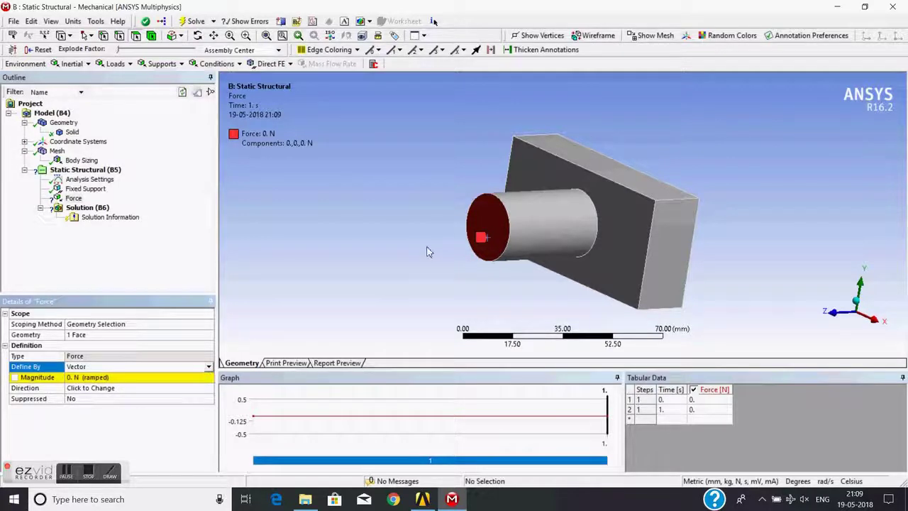
{"action": "middle_click_drag", "start_coordinate": [428, 252], "coordinate": [392, 255]}
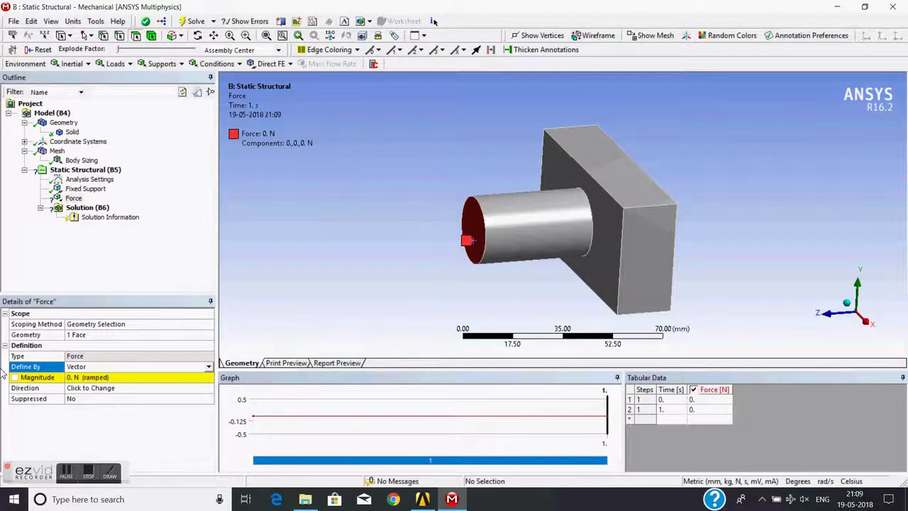
{"action": "left_click", "coordinate": [207, 366]}
{"action": "left_click", "coordinate": [111, 376]}
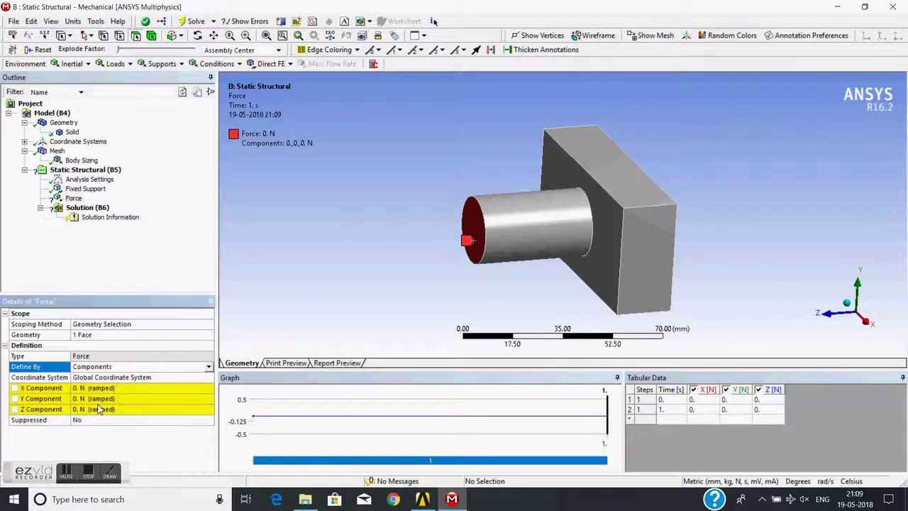
{"action": "left_click", "coordinate": [100, 400]}
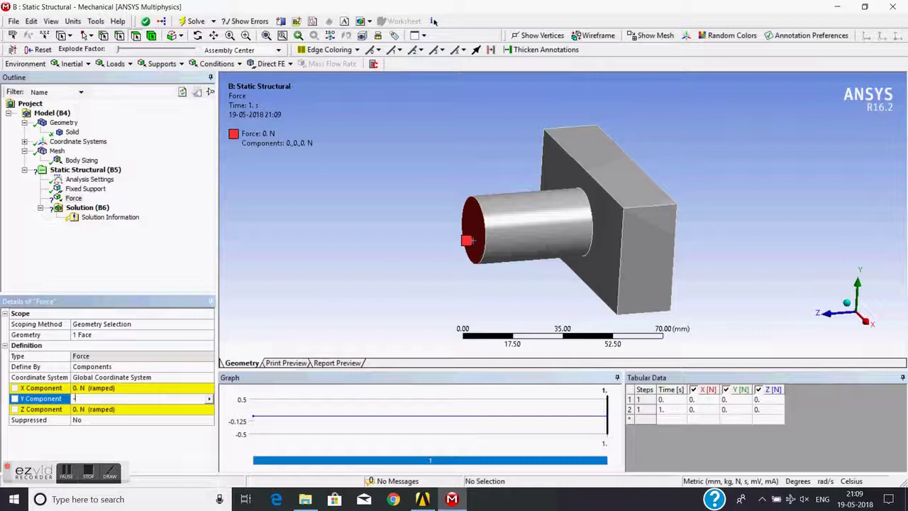
{"action": "type", "text": "-100"}
{"action": "key", "text": "Return"}
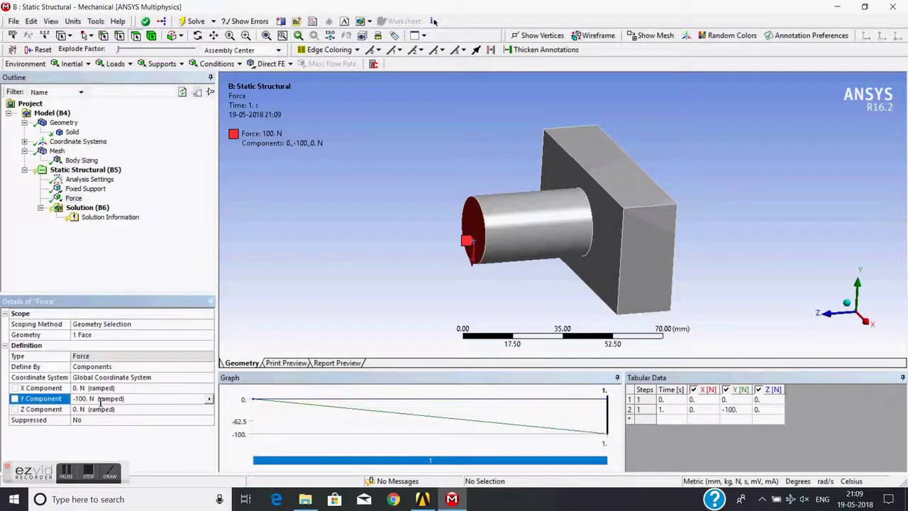
{"action": "middle_click_drag", "start_coordinate": [430, 243], "coordinate": [450, 243]}
{"action": "scroll", "coordinate": [497, 275], "scroll_direction": "up", "scroll_amount": 3}
{"action": "scroll", "coordinate": [485, 220], "scroll_direction": "down", "scroll_amount": 3}
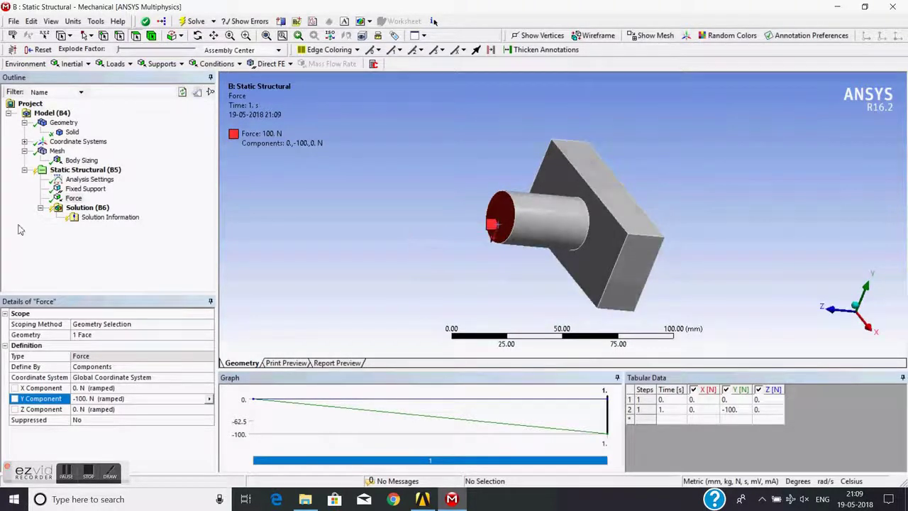
{"action": "left_click", "coordinate": [101, 171]}
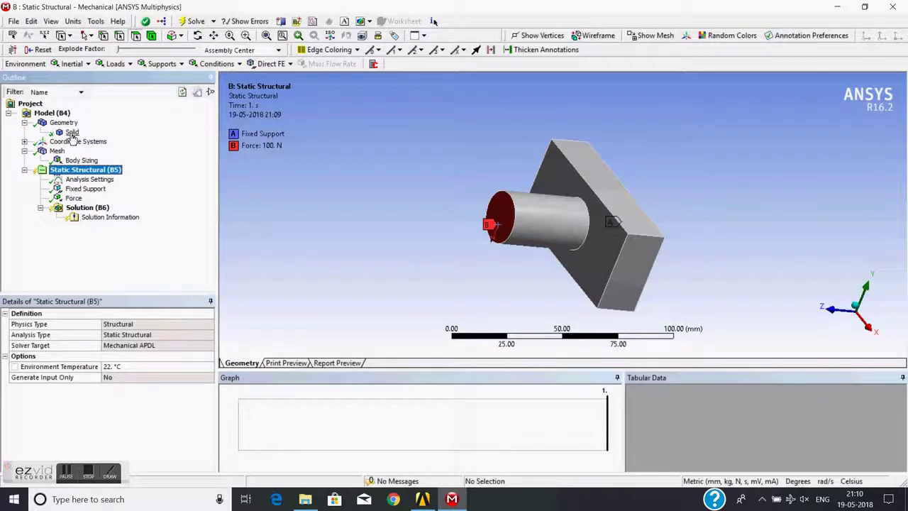
Check the solid's material assignment and the material options offered for it
{"action": "left_click", "coordinate": [72, 134]}
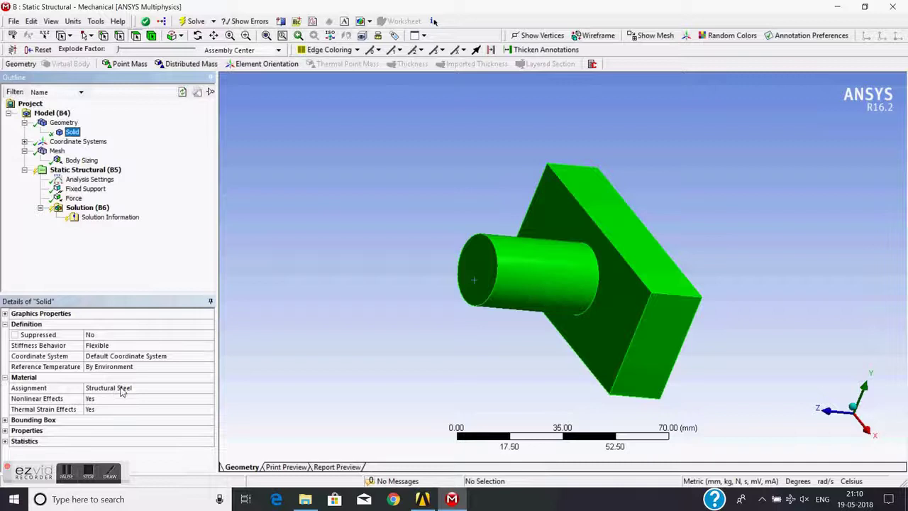
{"action": "left_click", "coordinate": [139, 391]}
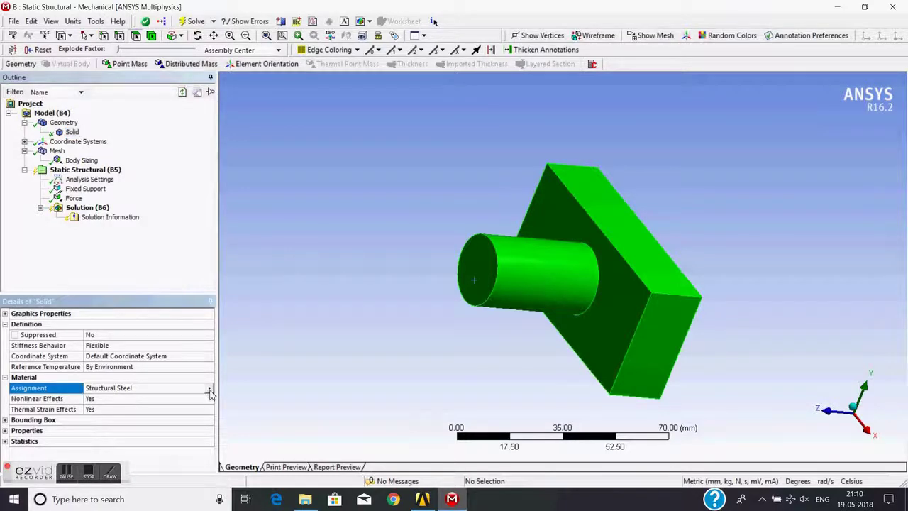
{"action": "left_click", "coordinate": [209, 390]}
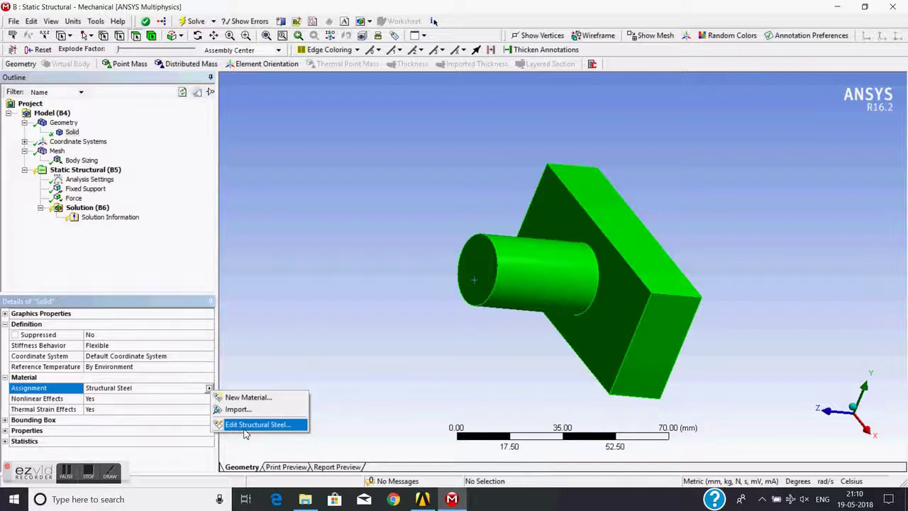
{"action": "left_click", "coordinate": [277, 300]}
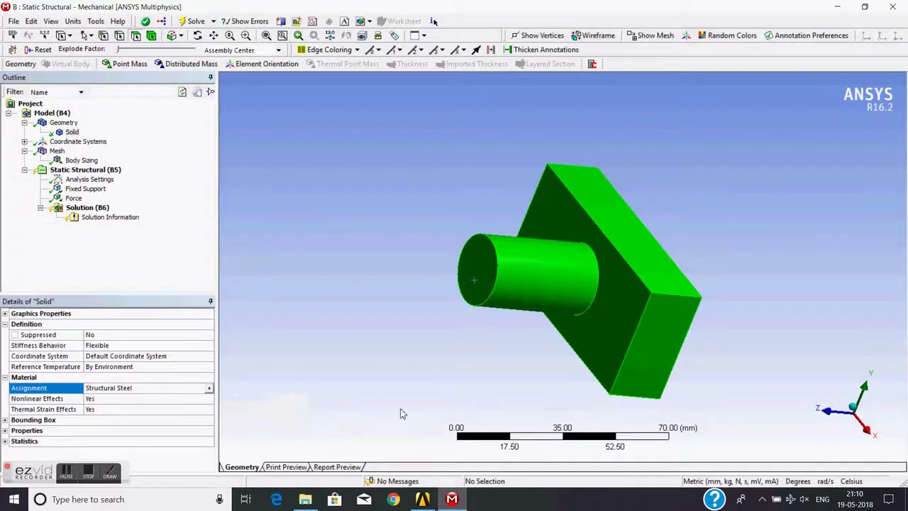
Switch to Workbench and add Aluminum Alloy from General Materials to the static structural system's Engineering Data, then close Engineering Data
{"action": "left_click", "coordinate": [423, 499]}
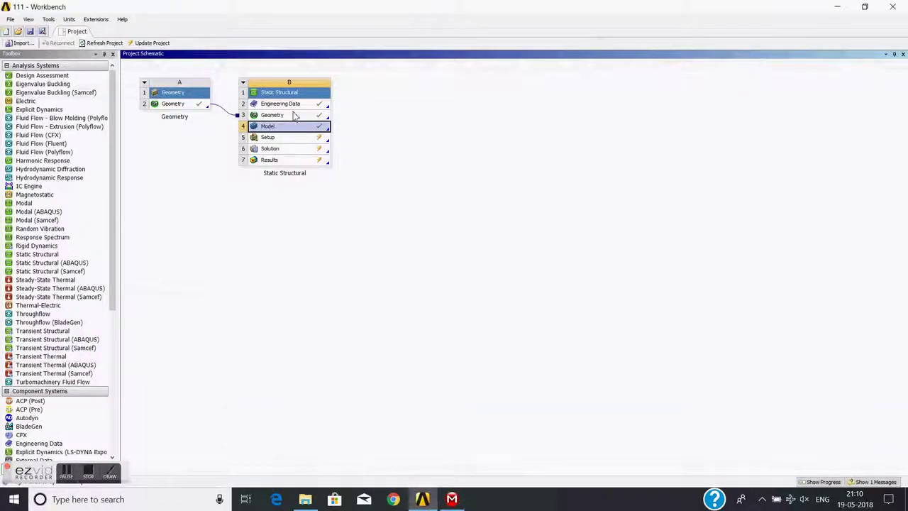
{"action": "left_click", "coordinate": [452, 499]}
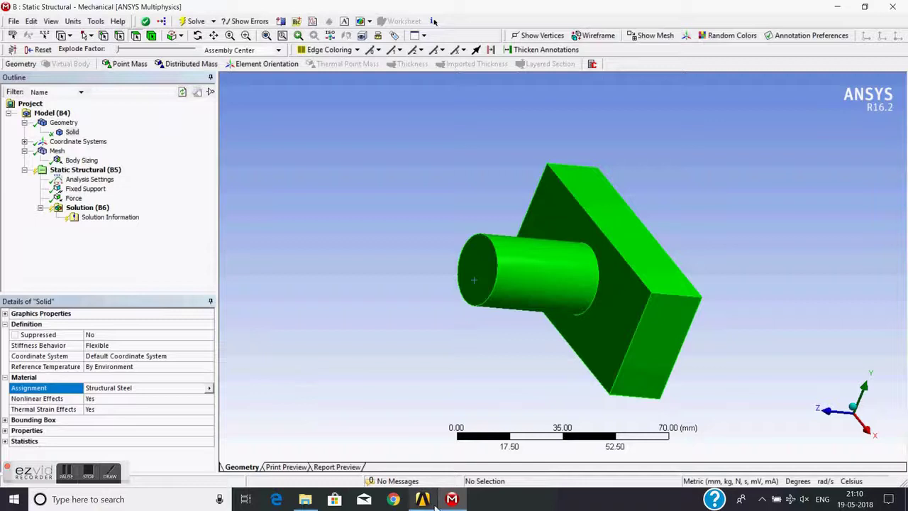
{"action": "mouse_move", "coordinate": [422, 502]}
{"action": "left_click", "coordinate": [399, 436]}
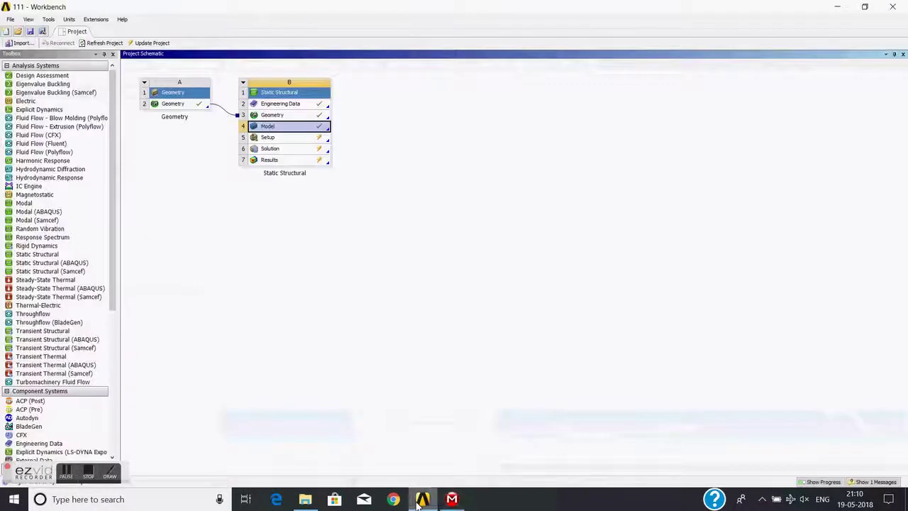
{"action": "double_click", "coordinate": [280, 106]}
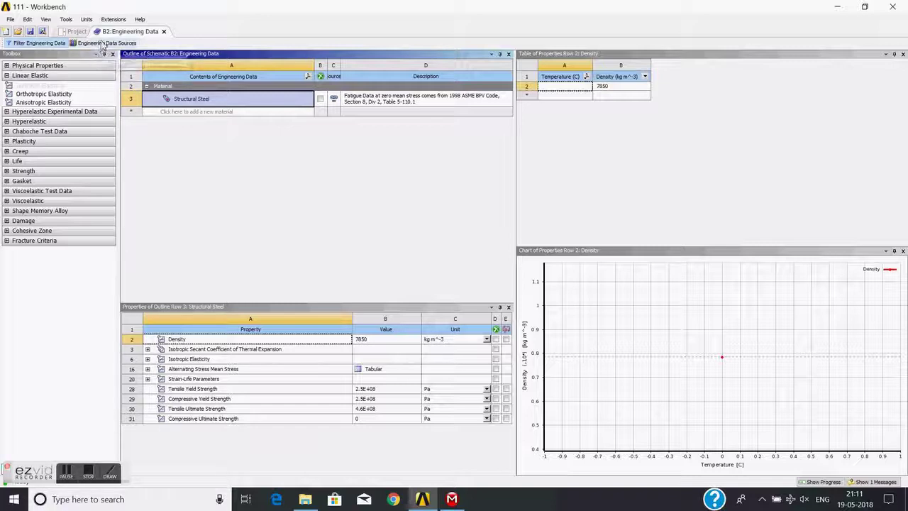
{"action": "left_click", "coordinate": [102, 47]}
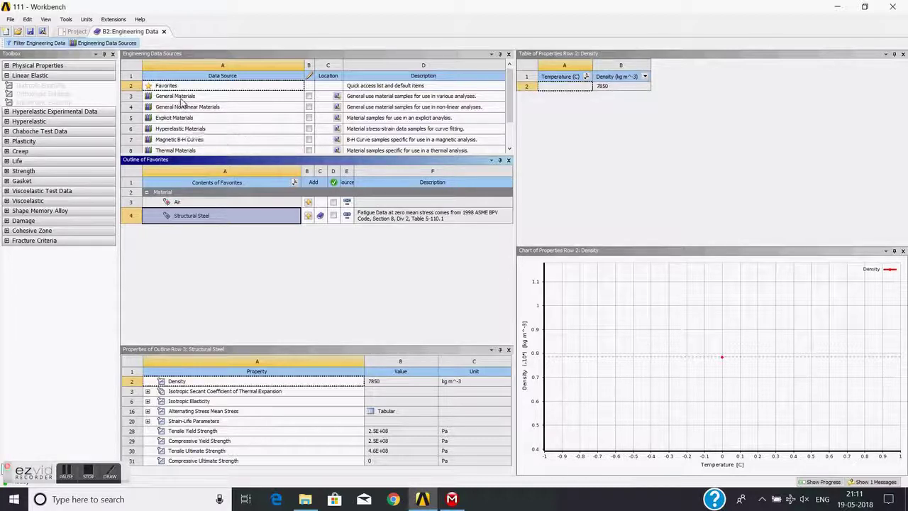
{"action": "left_click", "coordinate": [182, 100]}
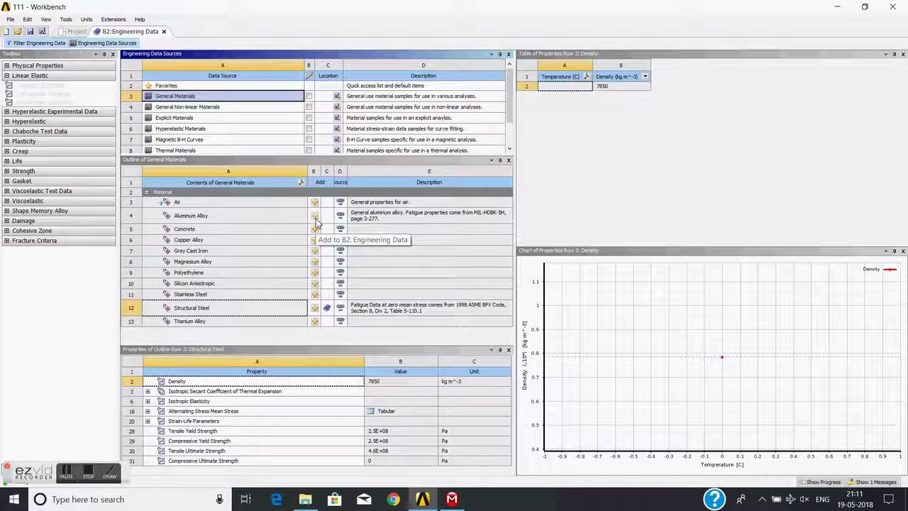
{"action": "left_click", "coordinate": [315, 217]}
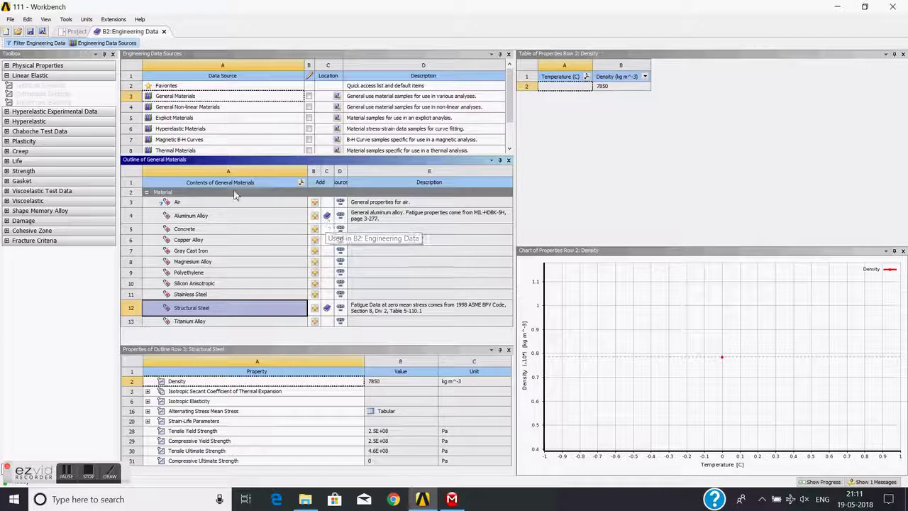
{"action": "left_click", "coordinate": [163, 32]}
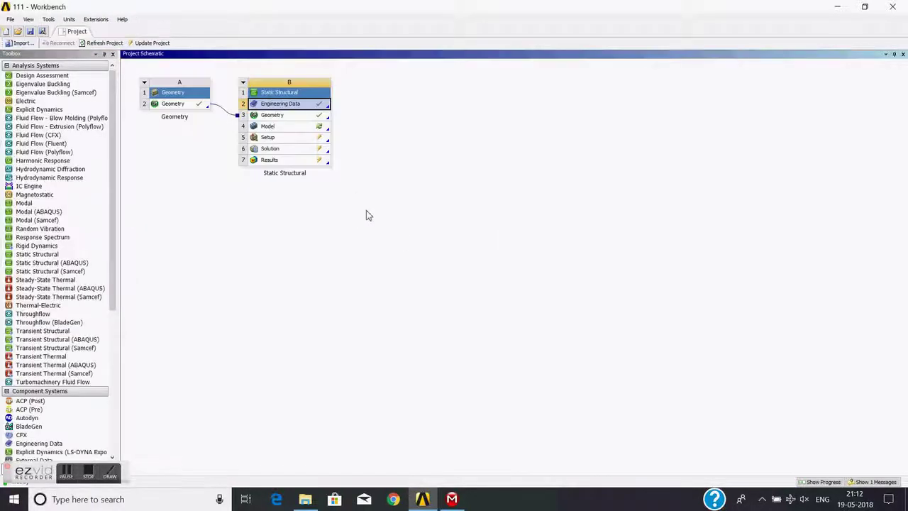
Return to Mechanical and assign Aluminum Alloy as the solid's material
{"action": "left_click", "coordinate": [456, 502]}
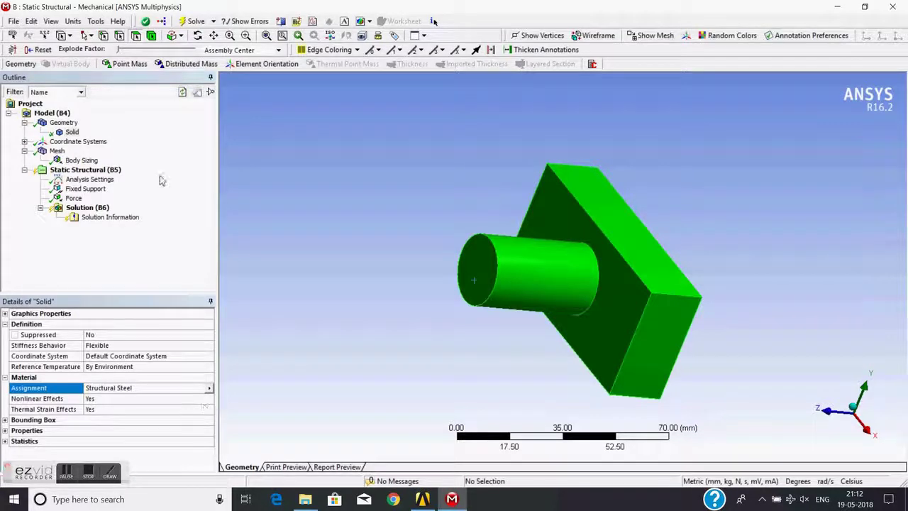
{"action": "left_click", "coordinate": [13, 22]}
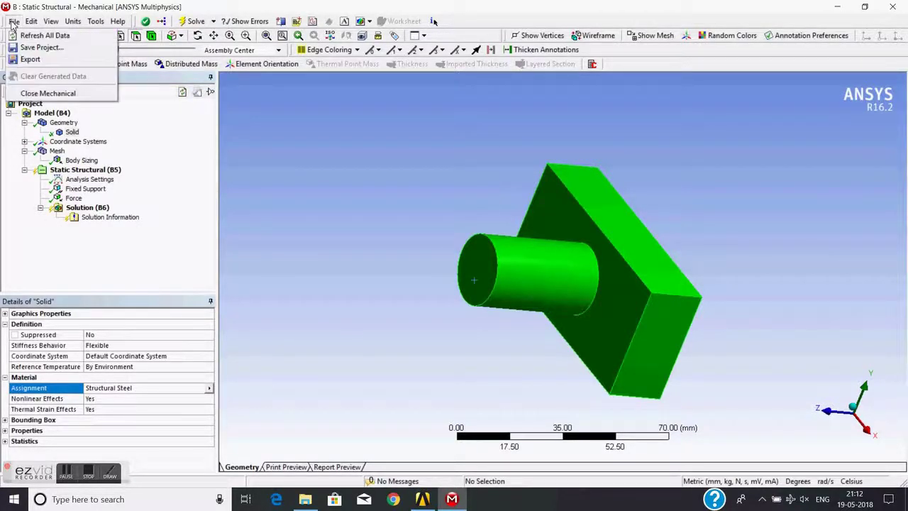
{"action": "left_click", "coordinate": [295, 212]}
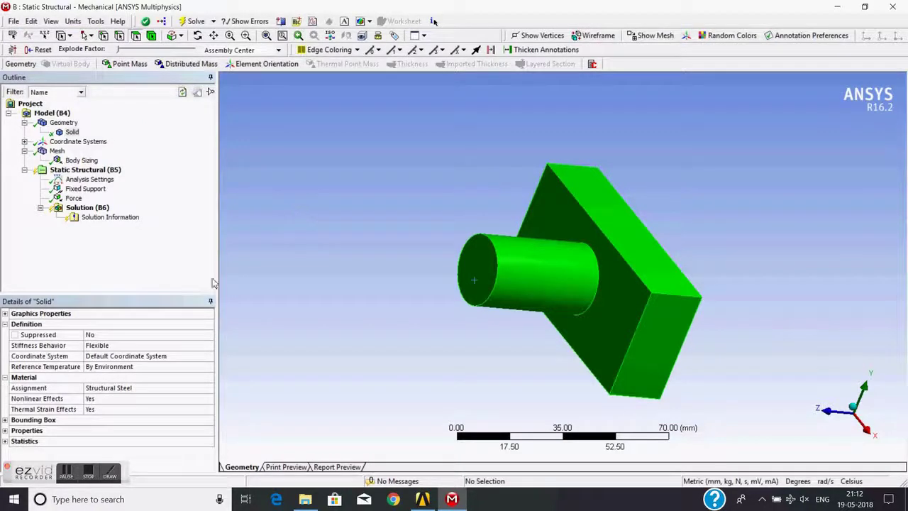
{"action": "left_click", "coordinate": [199, 392]}
{"action": "left_click", "coordinate": [209, 389]}
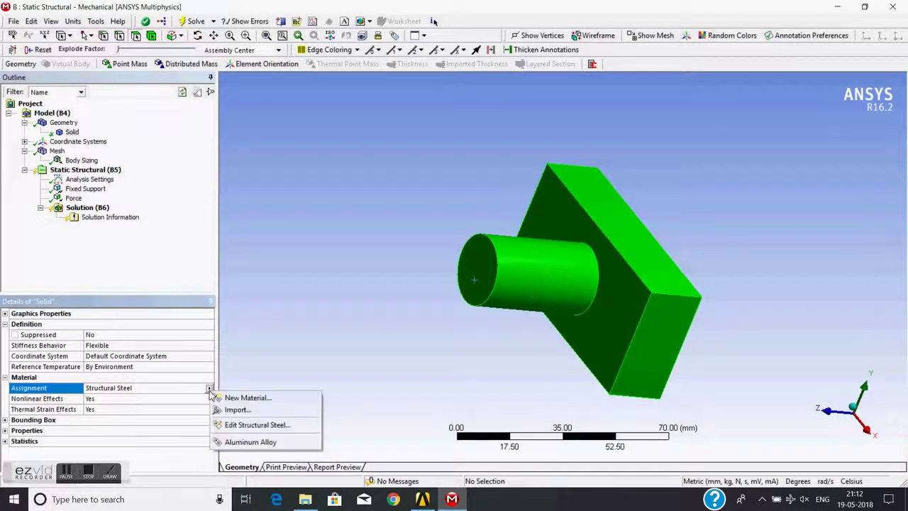
{"action": "left_click", "coordinate": [239, 442]}
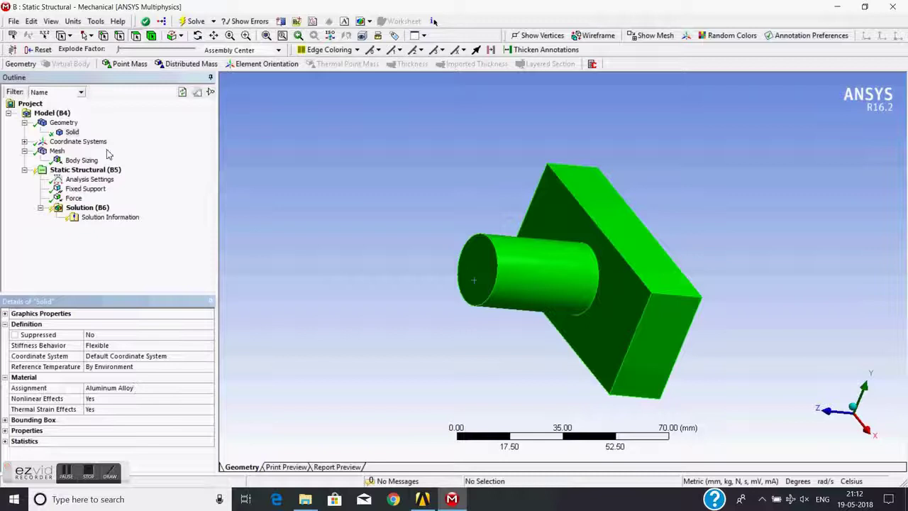
{"action": "left_click", "coordinate": [79, 133]}
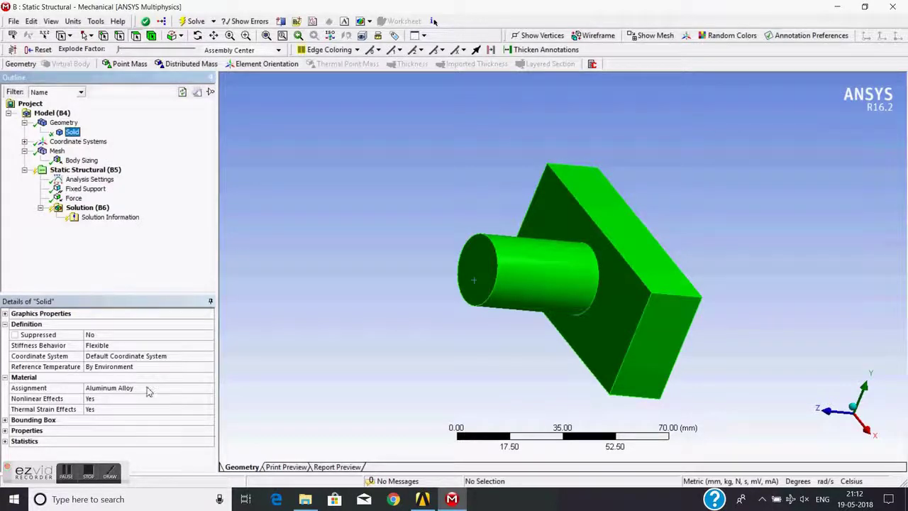
Solve the Static Structural analysis and open the Solution Information solver output while it runs
{"action": "middle_click_drag", "start_coordinate": [378, 213], "coordinate": [351, 204]}
{"action": "left_click", "coordinate": [98, 172]}
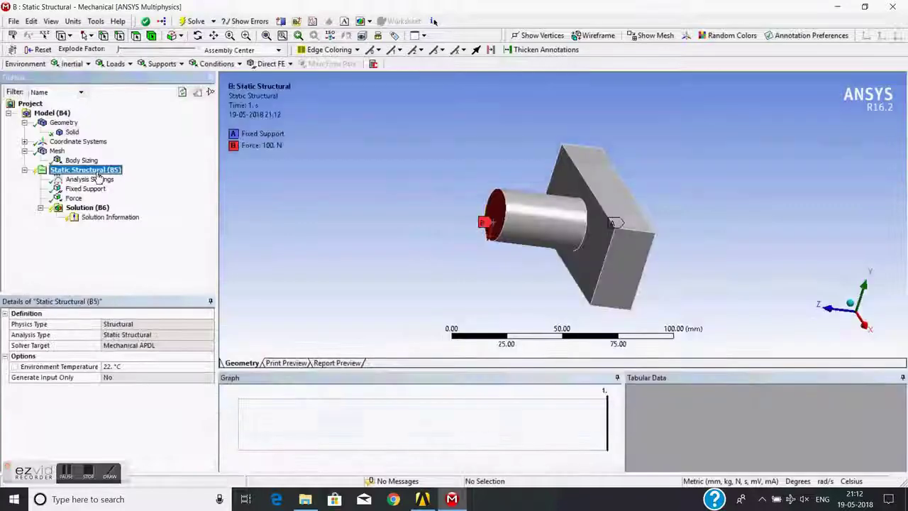
{"action": "right_click", "coordinate": [98, 175]}
{"action": "left_click", "coordinate": [119, 197]}
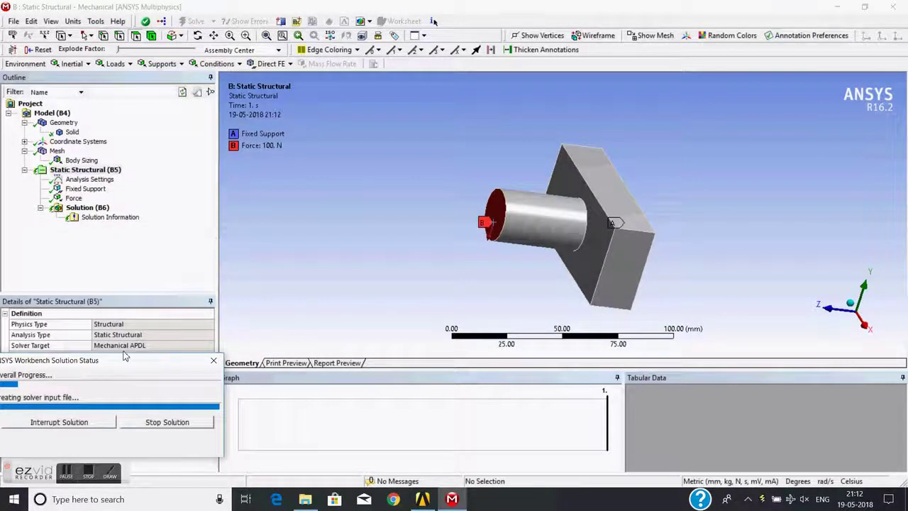
{"action": "left_click_drag", "start_coordinate": [116, 366], "coordinate": [224, 354]}
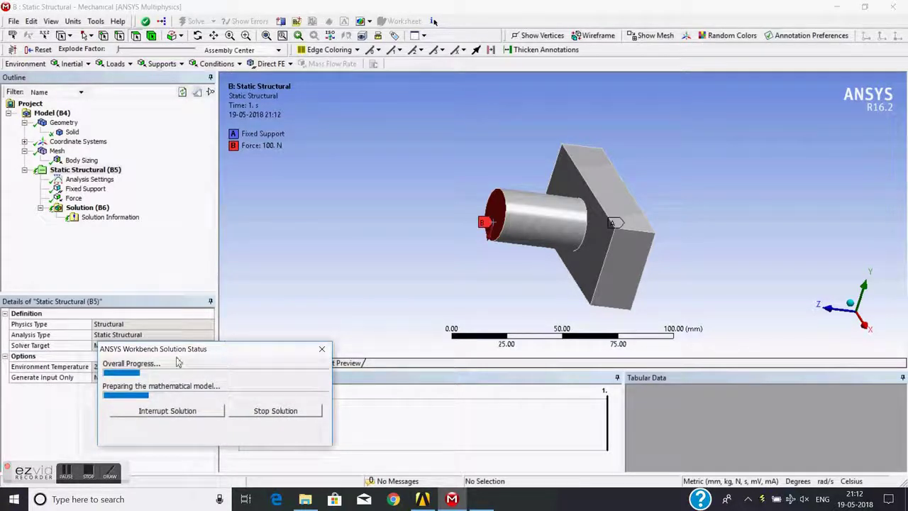
{"action": "left_click", "coordinate": [115, 219]}
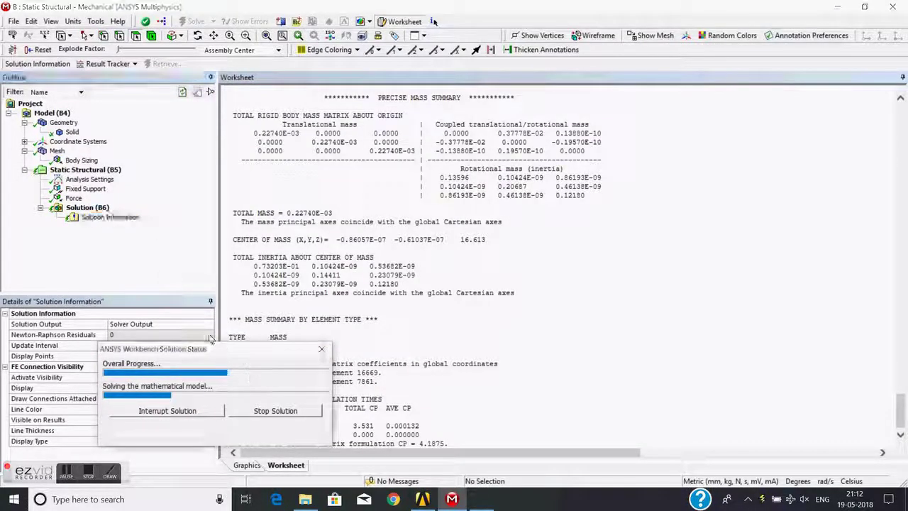
Return to the graphics view, then add an Equivalent (von-Mises) stress result for all bodies under Solution and evaluate it
{"action": "left_click_drag", "start_coordinate": [216, 345], "coordinate": [113, 244]}
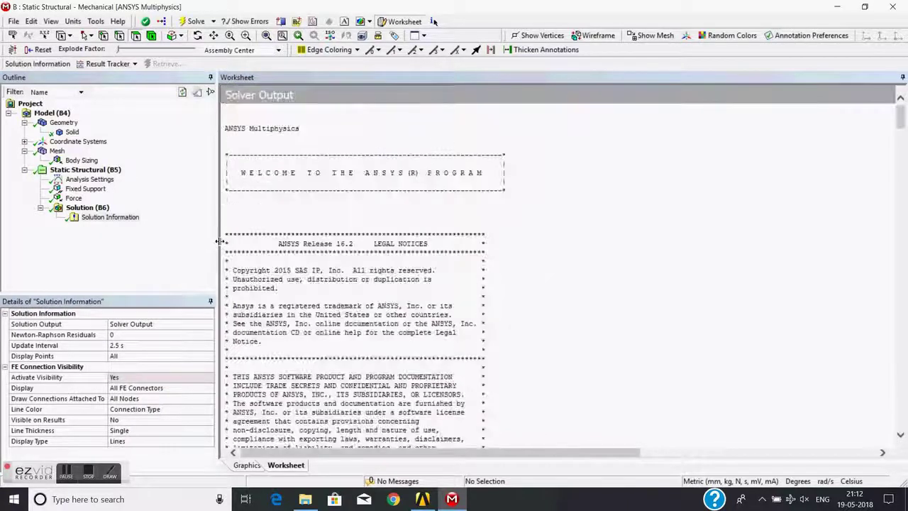
{"action": "left_click", "coordinate": [248, 466]}
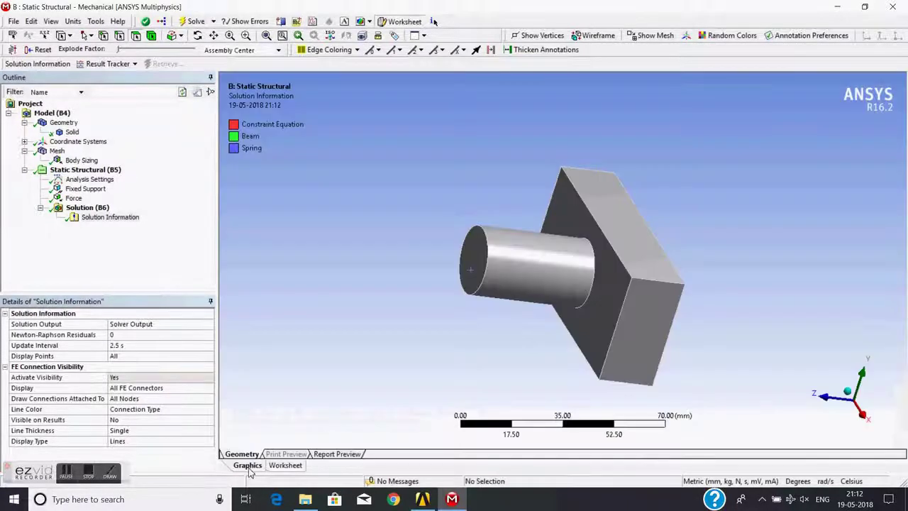
{"action": "right_click", "coordinate": [81, 210]}
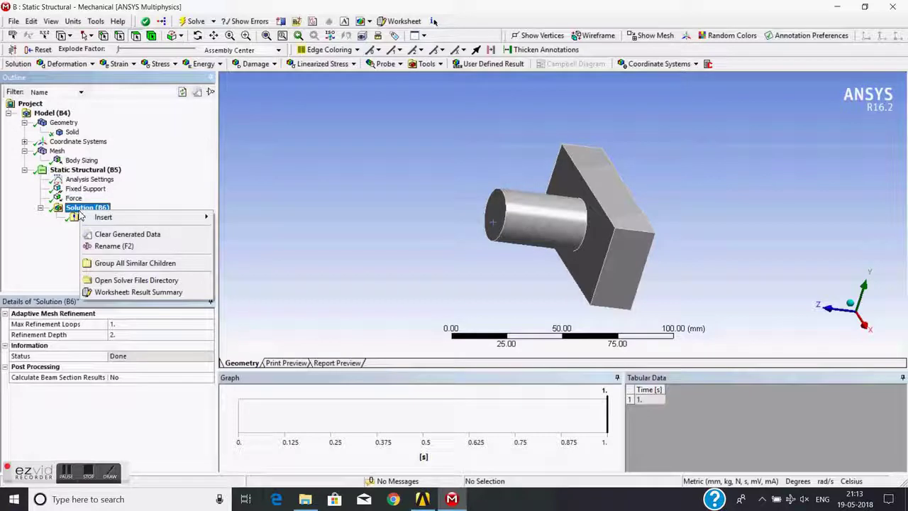
{"action": "mouse_move", "coordinate": [110, 220]}
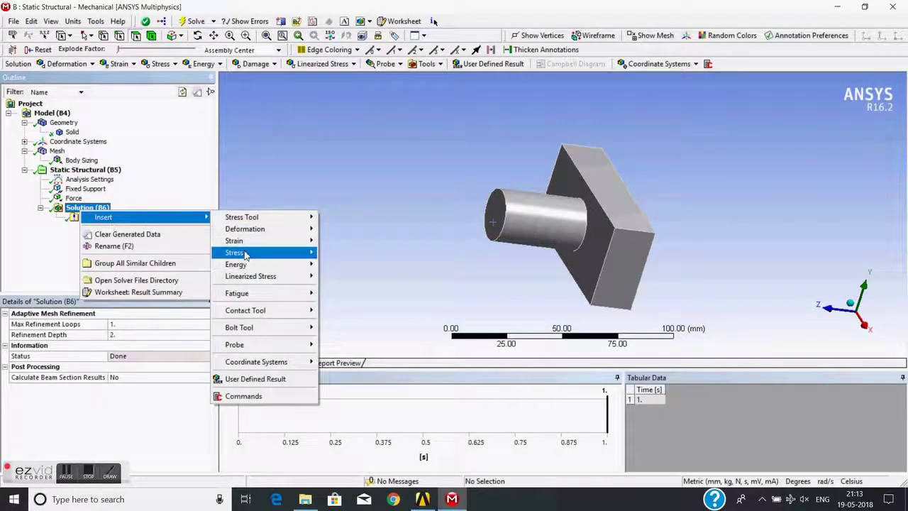
{"action": "mouse_move", "coordinate": [246, 252]}
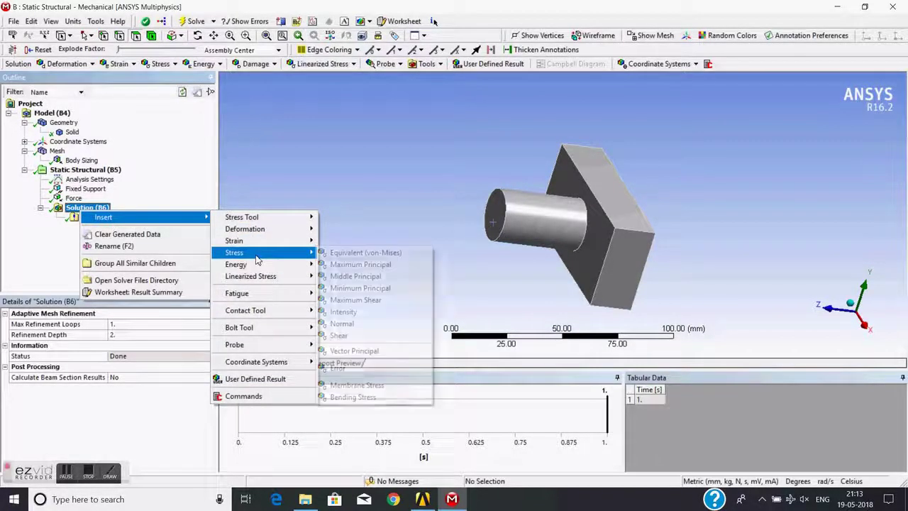
{"action": "left_click", "coordinate": [336, 254]}
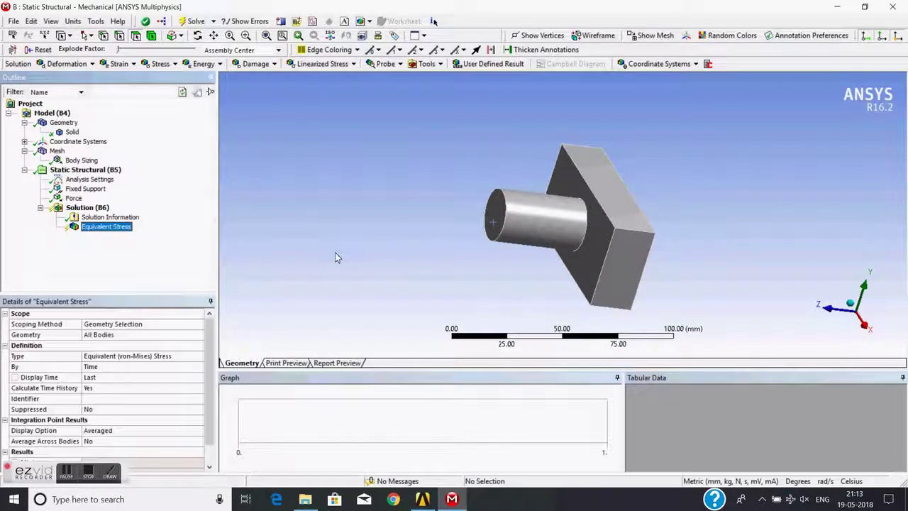
{"action": "right_click", "coordinate": [102, 228]}
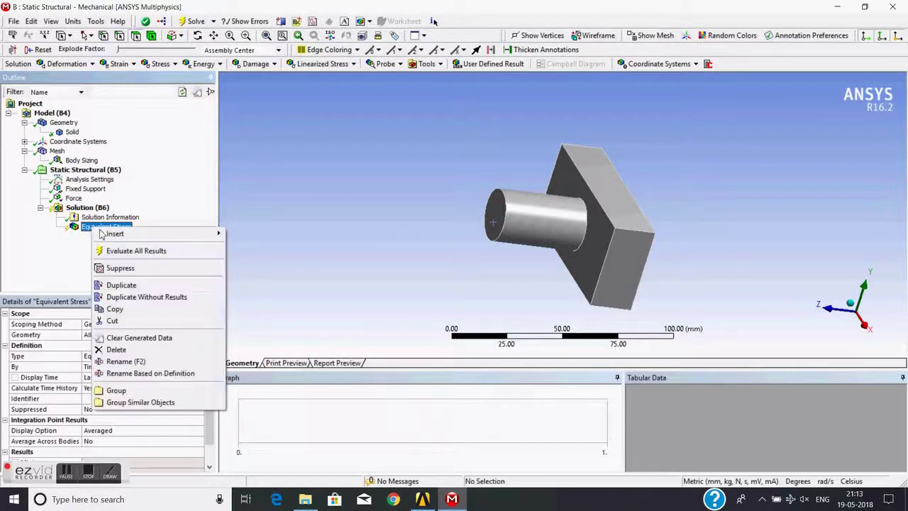
{"action": "left_click", "coordinate": [125, 251]}
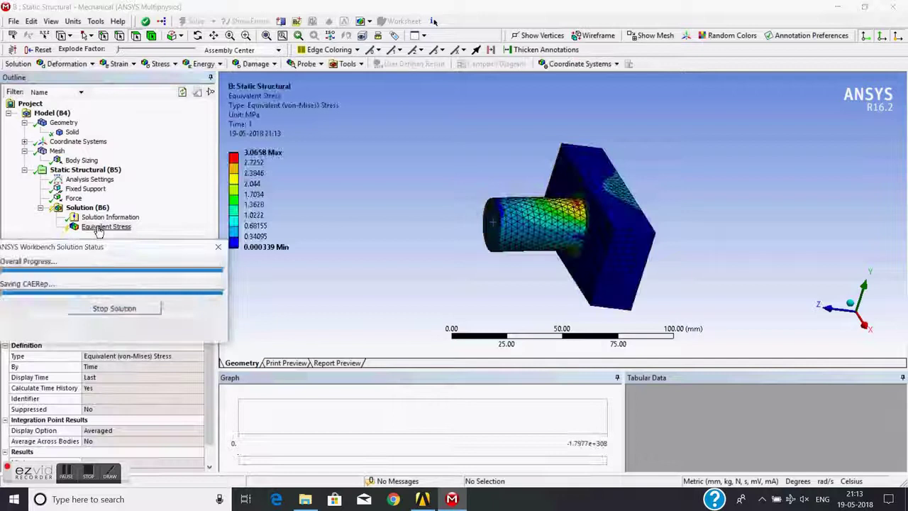
Display the Equivalent Stress contours with the No WireFrame option
{"action": "left_click_drag", "start_coordinate": [518, 240], "coordinate": [526, 232]}
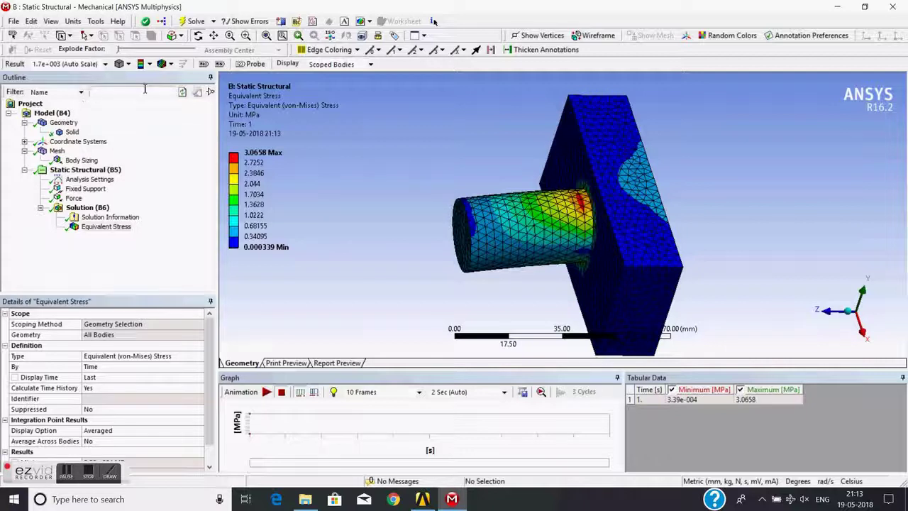
{"action": "left_click", "coordinate": [175, 66]}
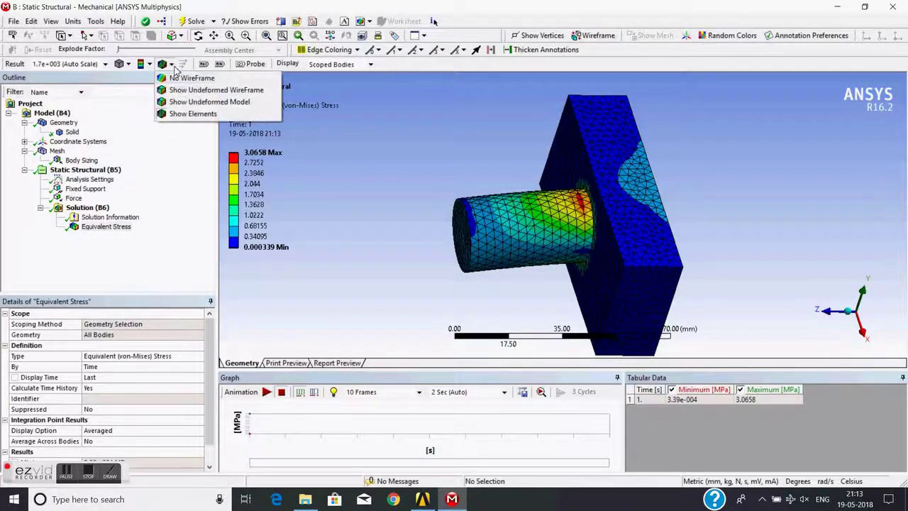
{"action": "left_click", "coordinate": [179, 78]}
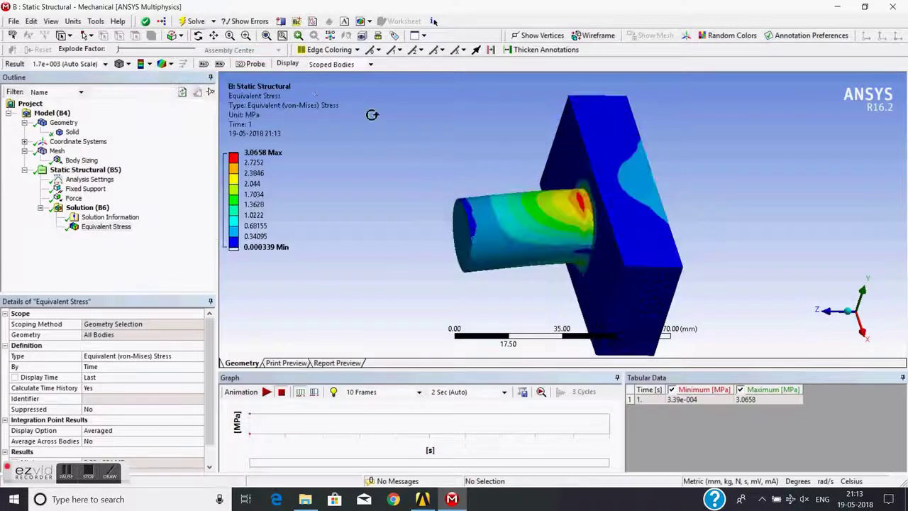
Probe the equivalent stress on the cylindrical boss at the red zone near the block and about midway along its length
{"action": "left_click_drag", "start_coordinate": [562, 225], "coordinate": [580, 223]}
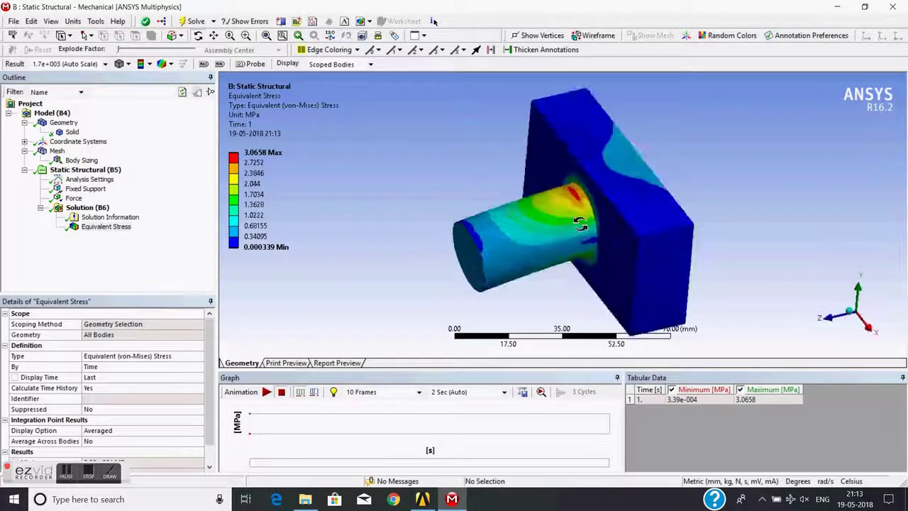
{"action": "left_click", "coordinate": [249, 63]}
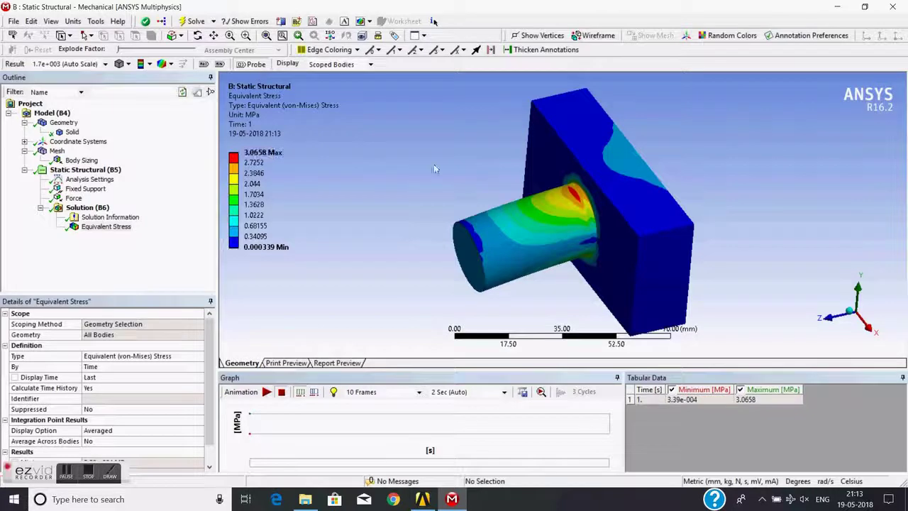
{"action": "left_click", "coordinate": [561, 201]}
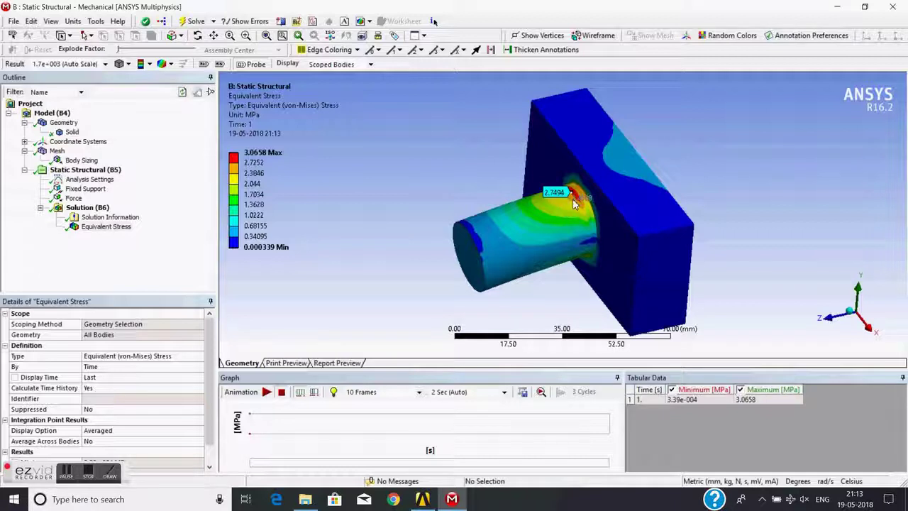
{"action": "left_click", "coordinate": [525, 214]}
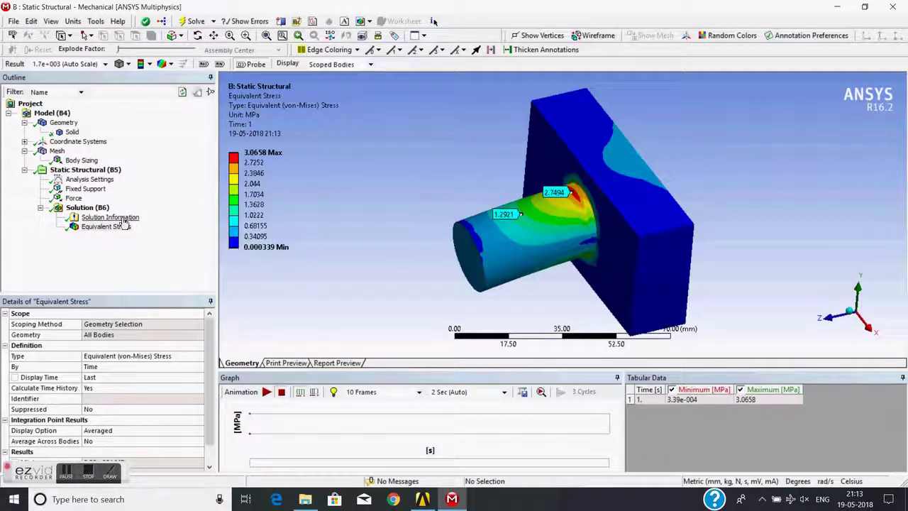
Add a Total Deformation result for all bodies under Solution and evaluate it
{"action": "left_click", "coordinate": [89, 207]}
{"action": "right_click", "coordinate": [99, 210]}
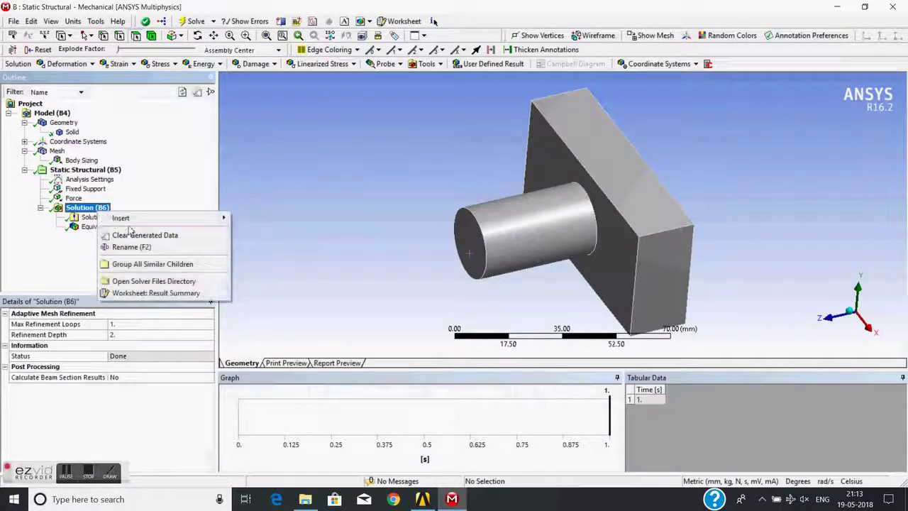
{"action": "mouse_move", "coordinate": [164, 218]}
{"action": "mouse_move", "coordinate": [291, 231]}
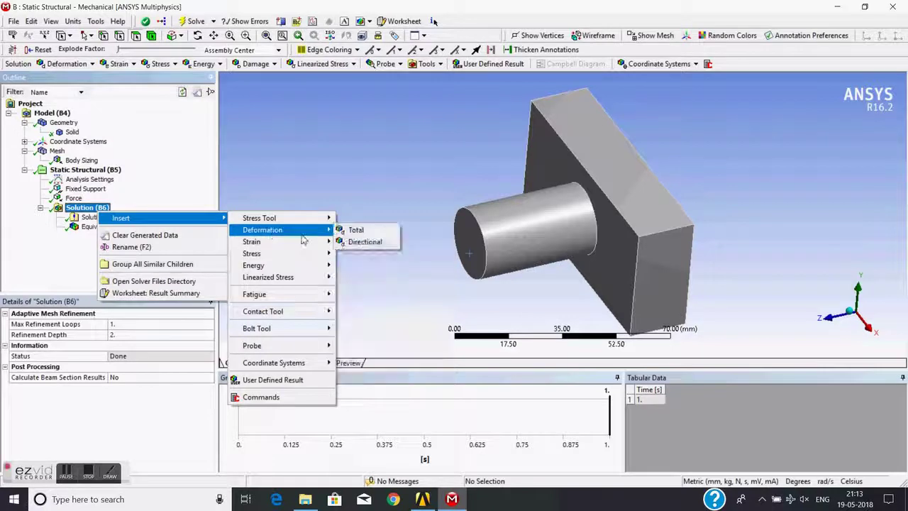
{"action": "left_click", "coordinate": [355, 230]}
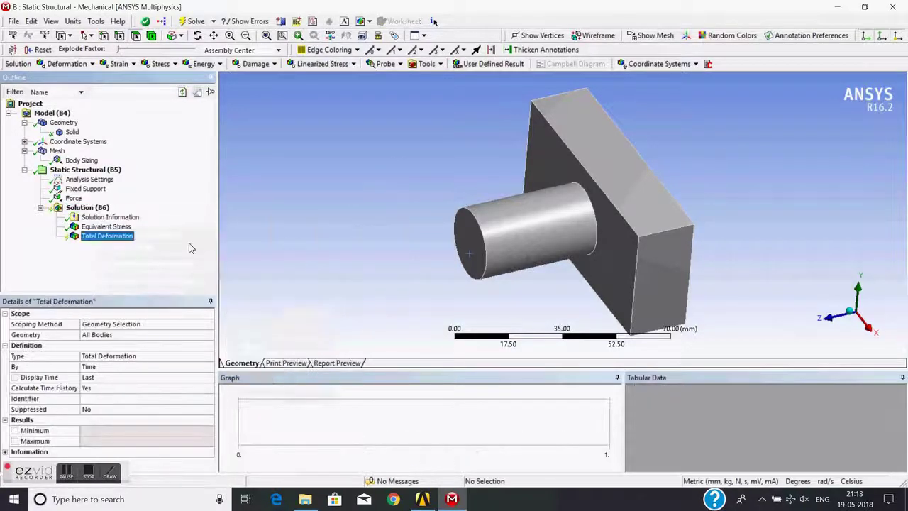
{"action": "right_click", "coordinate": [120, 243]}
{"action": "left_click", "coordinate": [140, 265]}
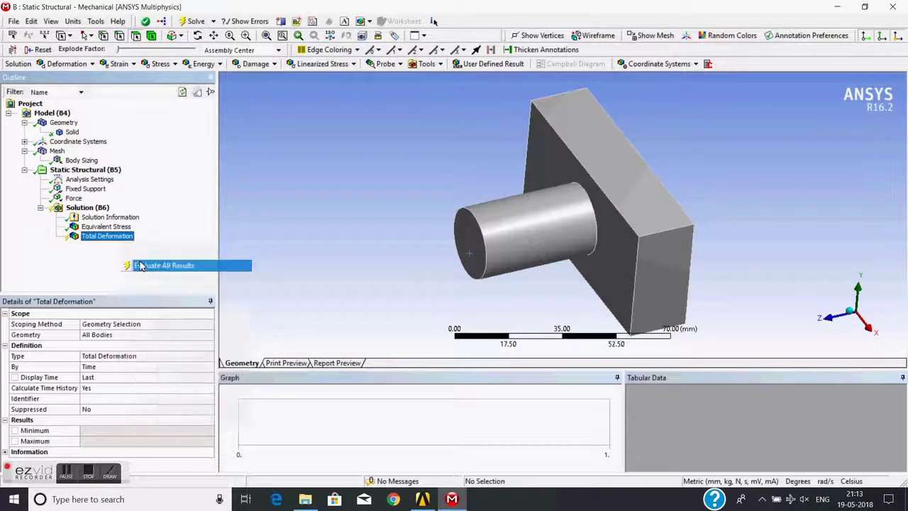
Set the Total Deformation result's display scale to 1.0 (True Scale) and inspect the boss and block
{"action": "mouse_move", "coordinate": [516, 234]}
{"action": "middle_mouse_down"}
{"action": "mouse_move", "coordinate": [578, 232]}
{"action": "mouse_move", "coordinate": [604, 211]}
{"action": "mouse_move", "coordinate": [513, 217]}
{"action": "mouse_move", "coordinate": [529, 241]}
{"action": "middle_mouse_up"}
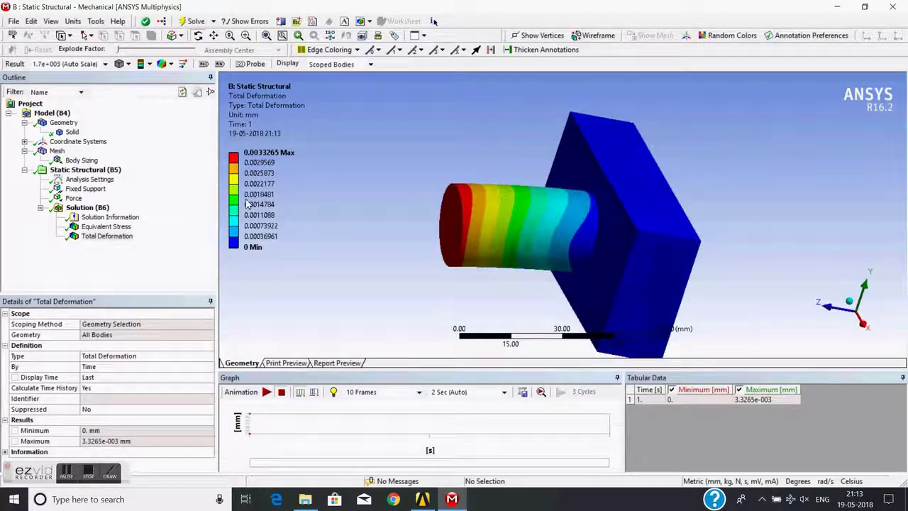
{"action": "left_click", "coordinate": [105, 64]}
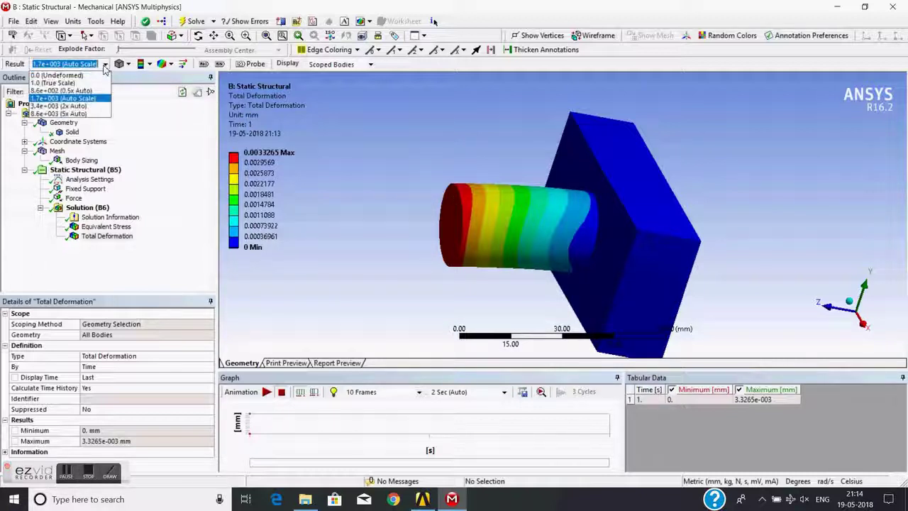
{"action": "left_click", "coordinate": [69, 84]}
{"action": "middle_click_drag", "start_coordinate": [454, 199], "coordinate": [371, 157]}
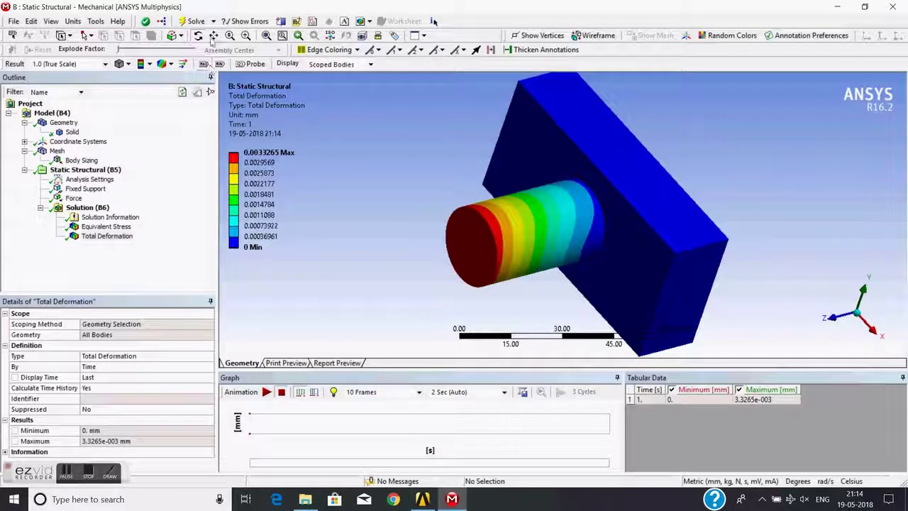
{"action": "middle_click_drag", "start_coordinate": [590, 206], "coordinate": [523, 196]}
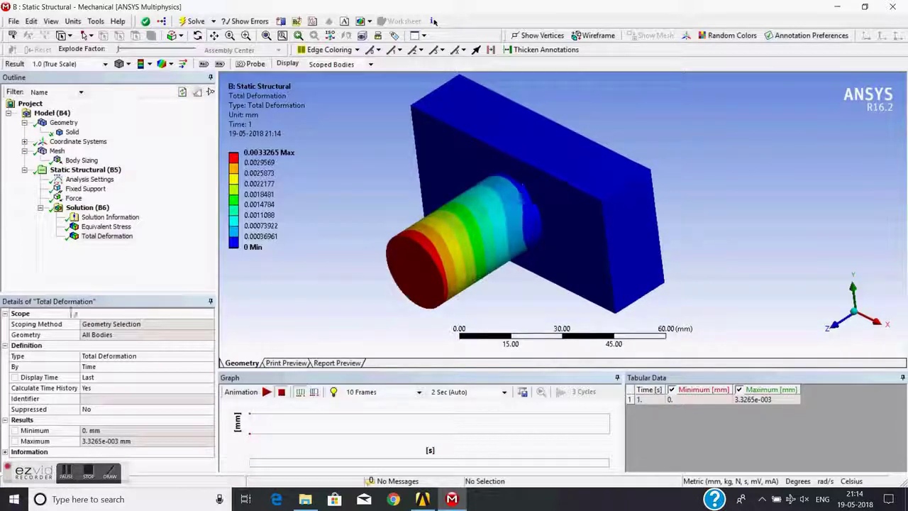